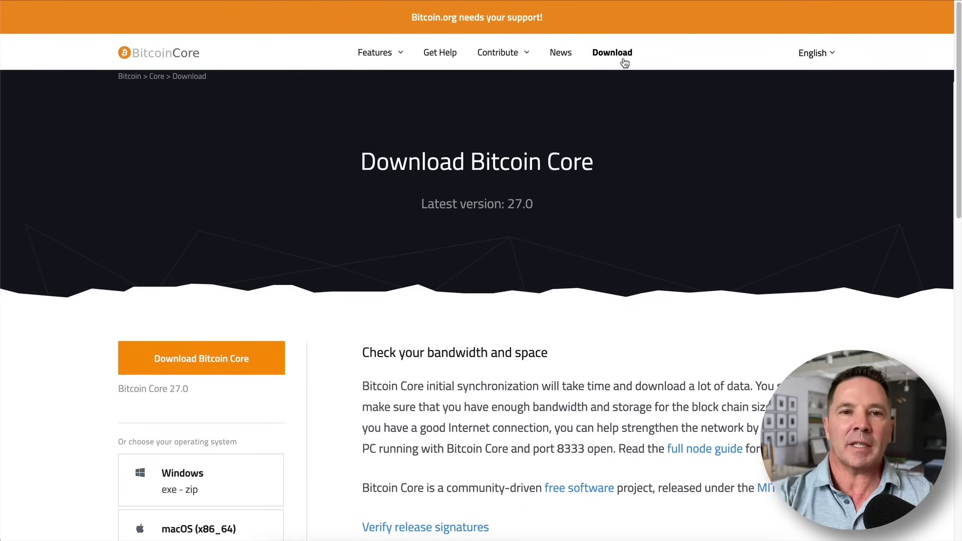
Open the Bitcoin Core overview page on Bitcoin.org and return to its Download page
{"action": "left_click", "coordinate": [146, 55]}
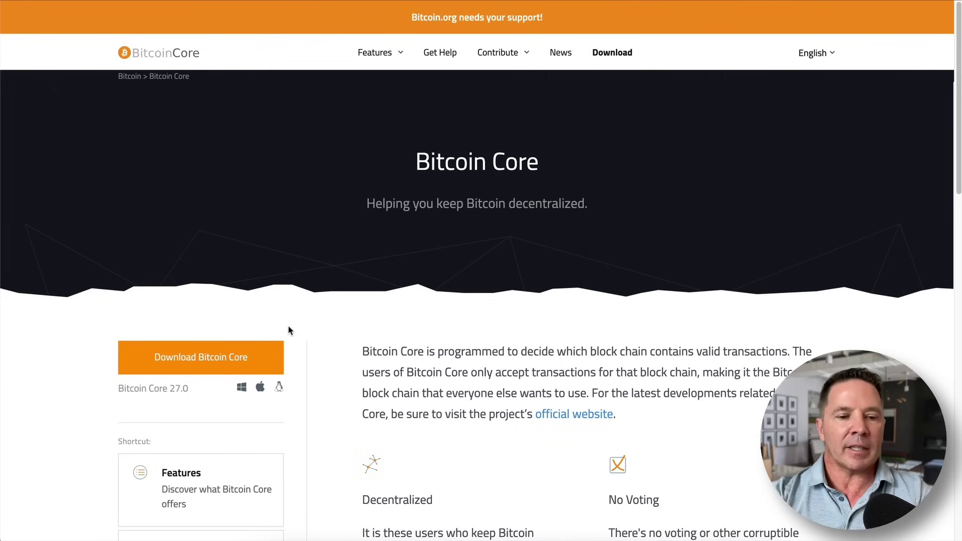
{"action": "mouse_move", "coordinate": [278, 301]}
{"action": "left_mouse_down"}
{"action": "mouse_move", "coordinate": [142, 298]}
{"action": "mouse_move", "coordinate": [161, 217]}
{"action": "mouse_move", "coordinate": [145, 255]}
{"action": "left_mouse_up"}
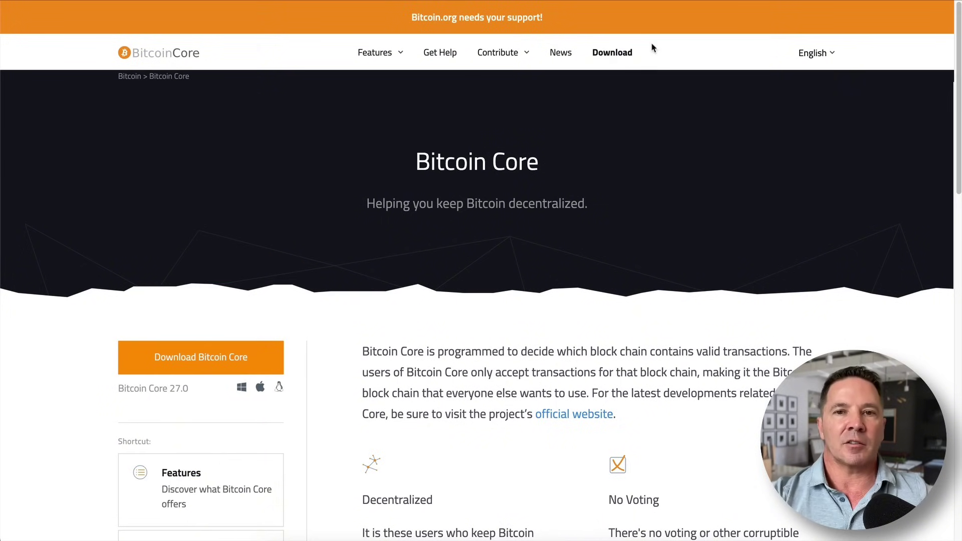
{"action": "left_click", "coordinate": [615, 55]}
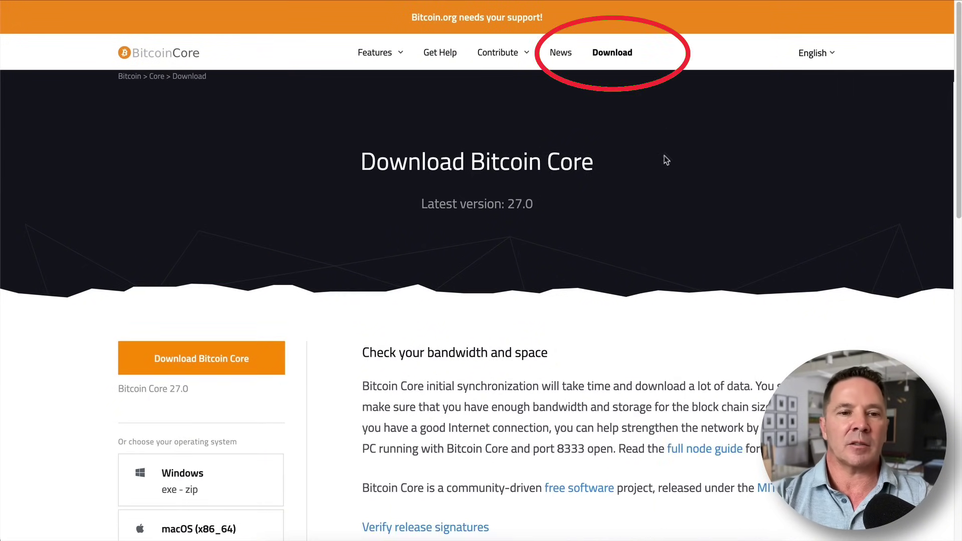
Review the operating system choices and the bandwidth and space notes on the Bitcoin.org download page
{"action": "scroll", "coordinate": [269, 383], "scroll_direction": "down", "scroll_amount": 5}
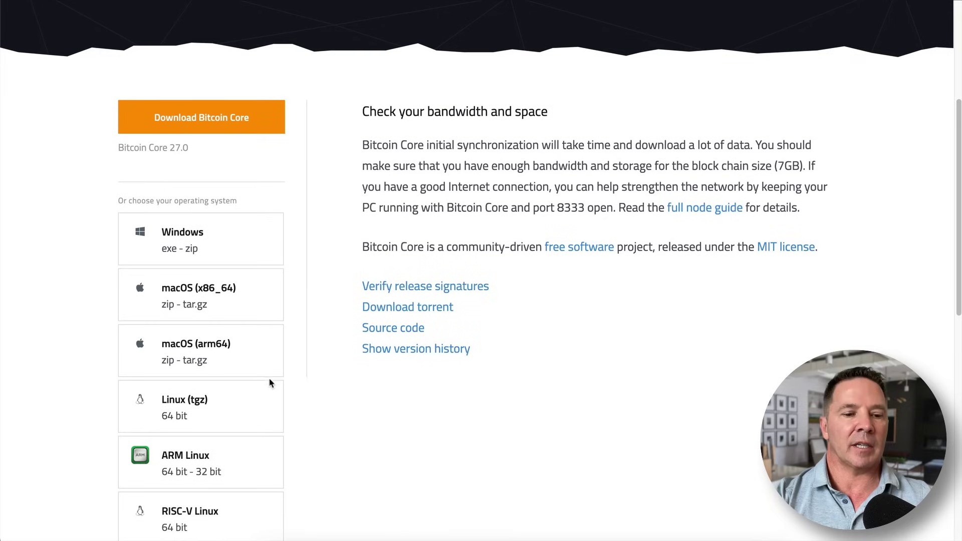
{"action": "scroll", "coordinate": [329, 263], "scroll_direction": "down", "scroll_amount": 3}
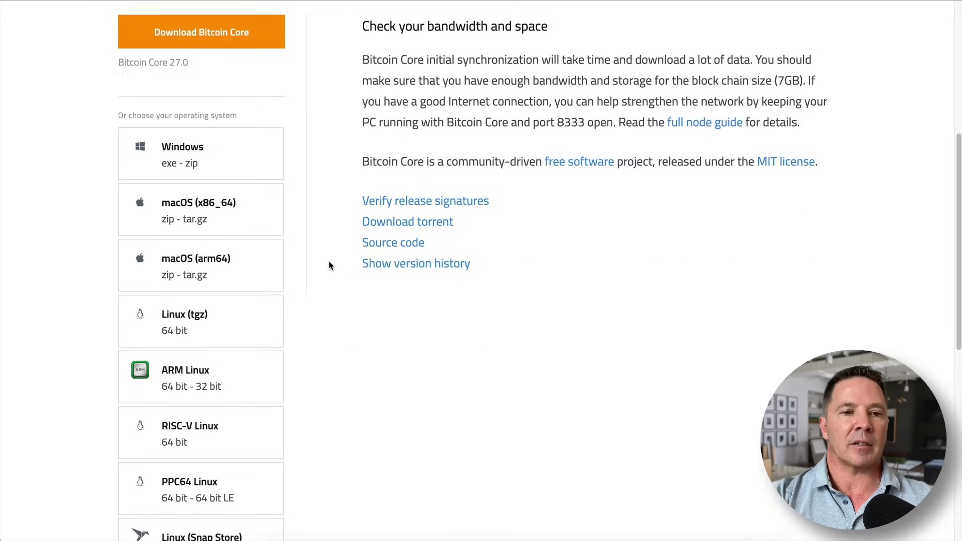
{"action": "scroll", "coordinate": [329, 262], "scroll_direction": "down", "scroll_amount": 1}
{"action": "mouse_move", "coordinate": [310, 31]}
{"action": "left_mouse_down"}
{"action": "mouse_move", "coordinate": [97, 285]}
{"action": "mouse_move", "coordinate": [308, 380]}
{"action": "mouse_move", "coordinate": [253, 9]}
{"action": "left_mouse_up"}
{"action": "mouse_move", "coordinate": [560, 107]}
{"action": "left_mouse_down"}
{"action": "mouse_move", "coordinate": [506, 96]}
{"action": "mouse_move", "coordinate": [341, 112]}
{"action": "mouse_move", "coordinate": [545, 123]}
{"action": "mouse_move", "coordinate": [446, 98]}
{"action": "left_mouse_up"}
{"action": "scroll", "coordinate": [628, 185], "scroll_direction": "up", "scroll_amount": 6}
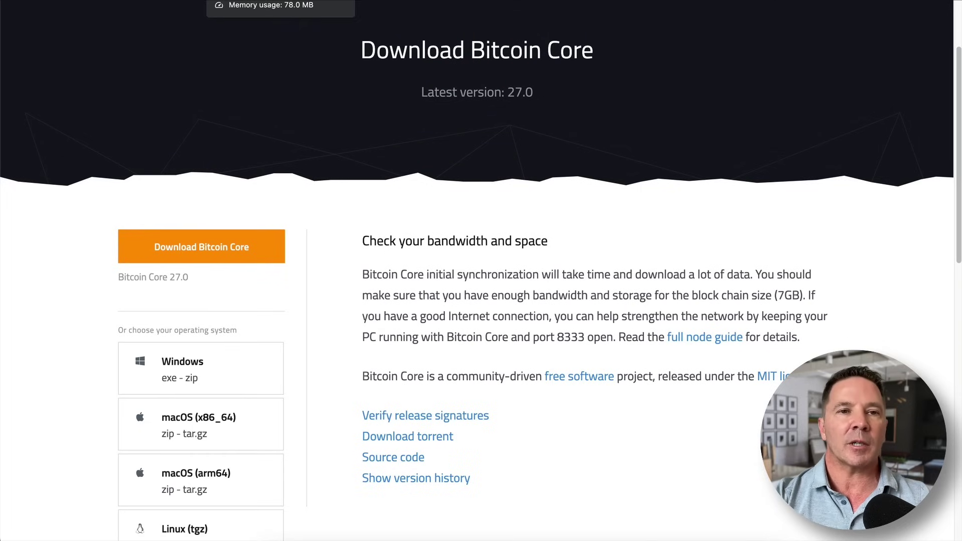
Switch to the Bitcoin Core project's own download page and examine its download options for each operating system
{"action": "left_click", "coordinate": [216, 1]}
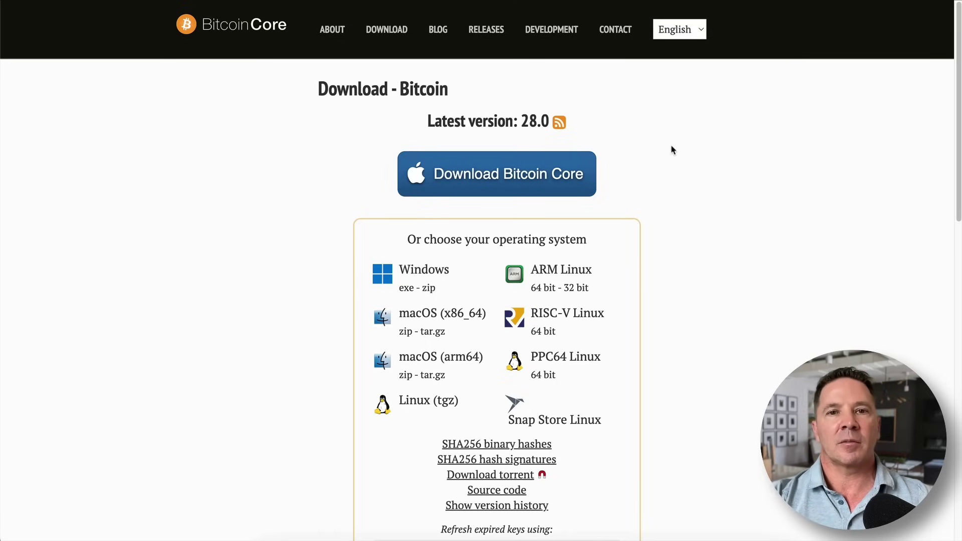
{"action": "mouse_move", "coordinate": [417, 19]}
{"action": "left_mouse_down"}
{"action": "mouse_move", "coordinate": [374, 15]}
{"action": "mouse_move", "coordinate": [398, 50]}
{"action": "mouse_move", "coordinate": [410, 38]}
{"action": "left_mouse_up"}
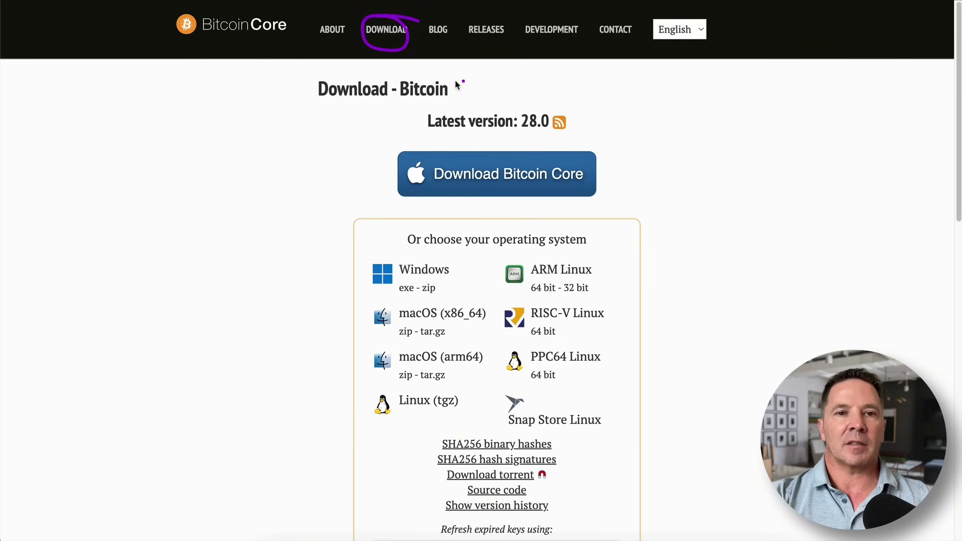
{"action": "mouse_move", "coordinate": [457, 85]}
{"action": "left_mouse_down"}
{"action": "mouse_move", "coordinate": [300, 83]}
{"action": "mouse_move", "coordinate": [431, 117]}
{"action": "mouse_move", "coordinate": [553, 107]}
{"action": "left_mouse_up"}
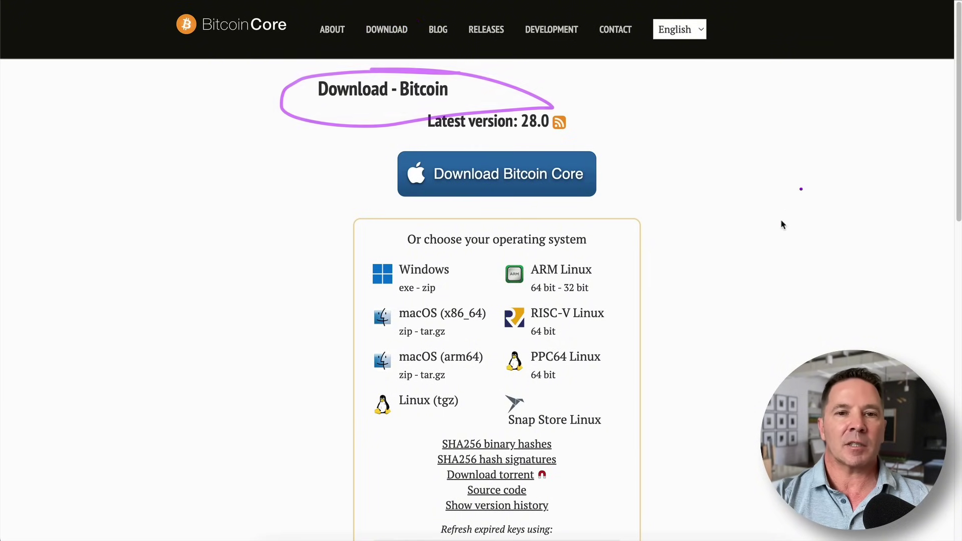
{"action": "left_click_drag", "start_coordinate": [242, 56], "coordinate": [248, 105]}
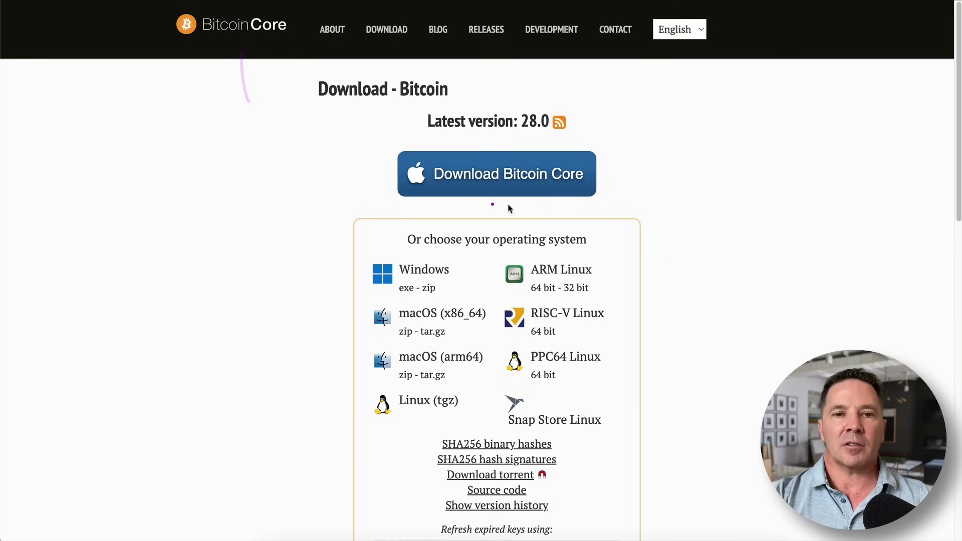
{"action": "mouse_move", "coordinate": [620, 149]}
{"action": "left_mouse_down"}
{"action": "mouse_move", "coordinate": [571, 142]}
{"action": "mouse_move", "coordinate": [366, 179]}
{"action": "mouse_move", "coordinate": [642, 197]}
{"action": "mouse_move", "coordinate": [603, 146]}
{"action": "mouse_move", "coordinate": [652, 158]}
{"action": "left_mouse_up"}
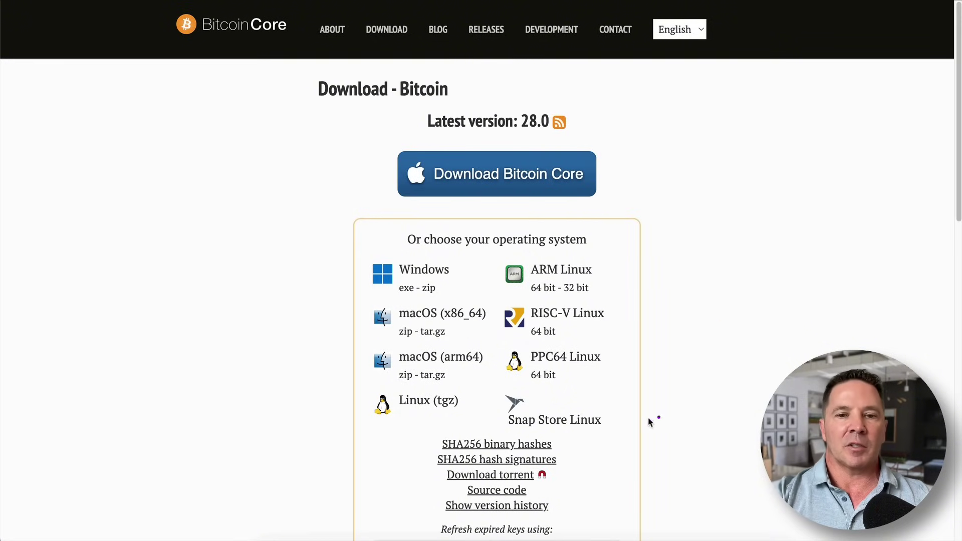
{"action": "left_click_drag", "start_coordinate": [621, 337], "coordinate": [597, 355]}
{"action": "left_click_drag", "start_coordinate": [639, 302], "coordinate": [611, 245]}
{"action": "left_click", "coordinate": [334, 423]}
{"action": "left_click_drag", "start_coordinate": [334, 424], "coordinate": [361, 415]}
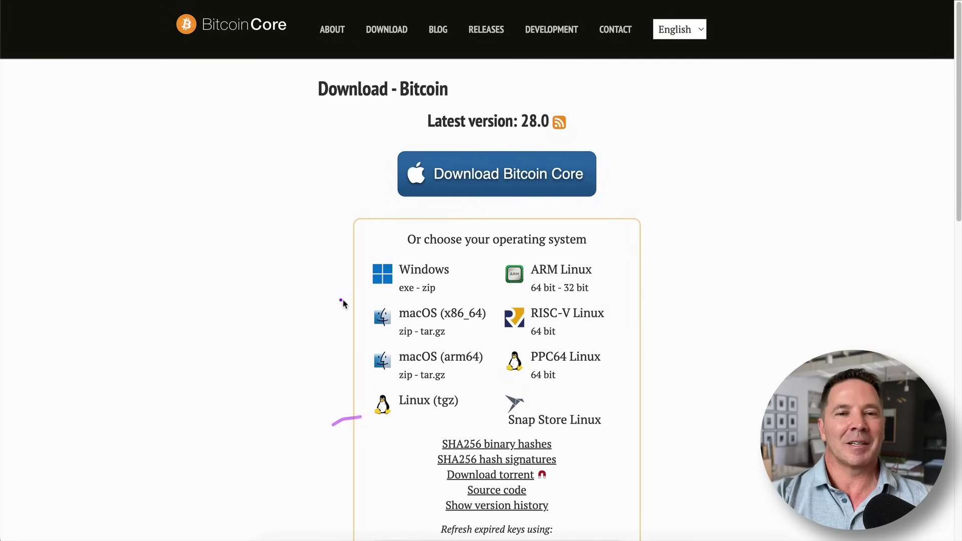
{"action": "left_click_drag", "start_coordinate": [352, 300], "coordinate": [349, 376]}
{"action": "left_click", "coordinate": [374, 219]}
{"action": "left_click_drag", "start_coordinate": [373, 221], "coordinate": [366, 288]}
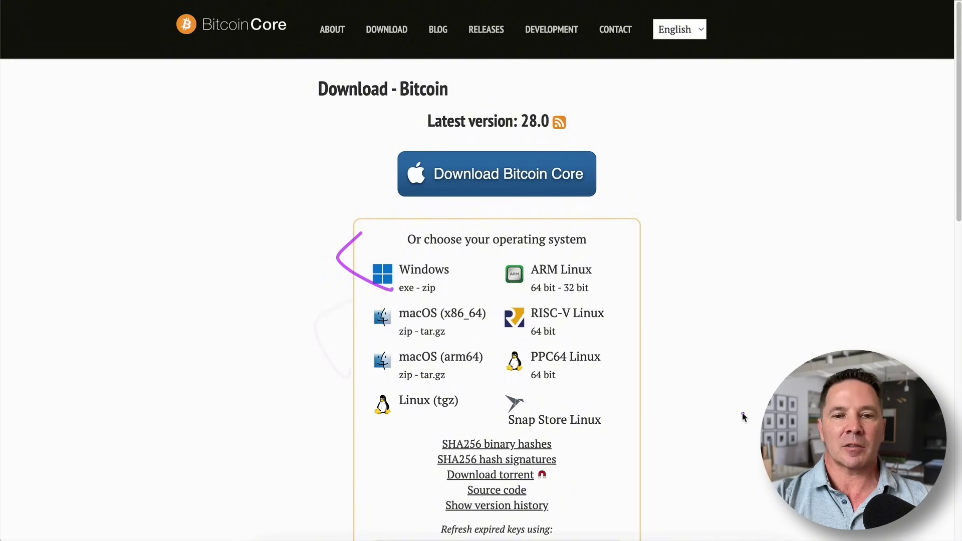
Review the latest version, SHA256 hash links, bandwidth requirements and download verification section on the Bitcoin Core project page
{"action": "scroll", "coordinate": [712, 248], "scroll_direction": "down", "scroll_amount": 3}
{"action": "scroll", "coordinate": [747, 260], "scroll_direction": "up", "scroll_amount": 3}
{"action": "left_click_drag", "start_coordinate": [657, 82], "coordinate": [627, 77]}
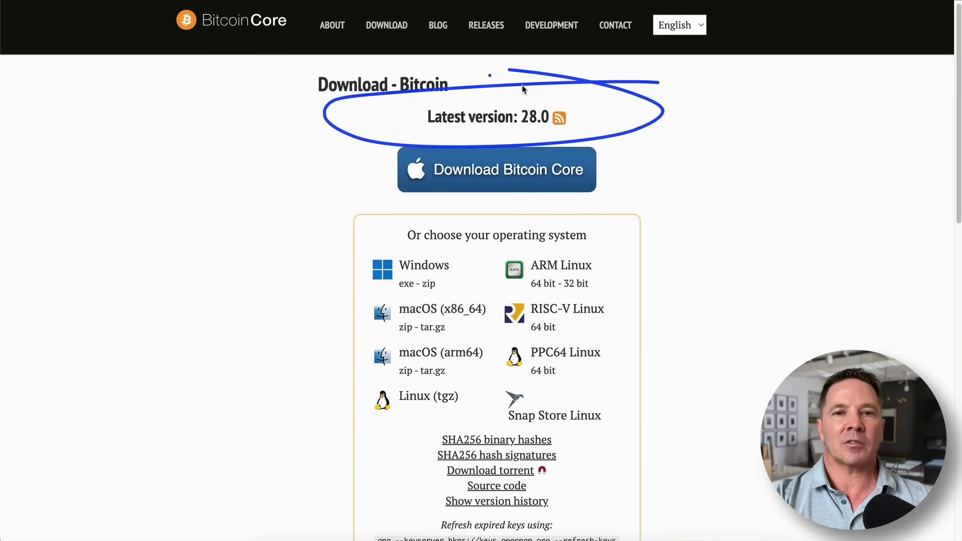
{"action": "scroll", "coordinate": [714, 323], "scroll_direction": "down", "scroll_amount": 3}
{"action": "scroll", "coordinate": [718, 329], "scroll_direction": "down", "scroll_amount": 1}
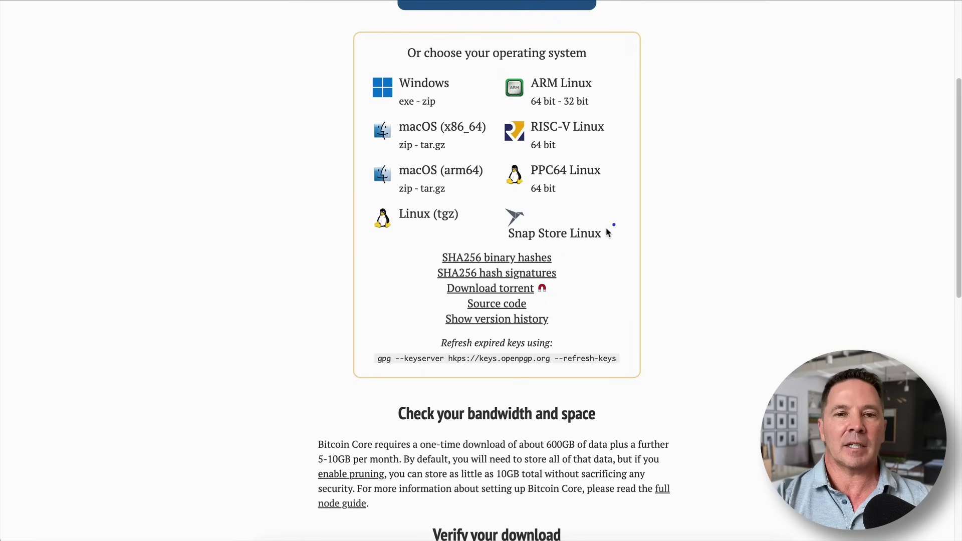
{"action": "mouse_move", "coordinate": [614, 226]}
{"action": "left_mouse_down"}
{"action": "mouse_move", "coordinate": [558, 233]}
{"action": "mouse_move", "coordinate": [588, 247]}
{"action": "left_mouse_up"}
{"action": "left_click", "coordinate": [623, 256]}
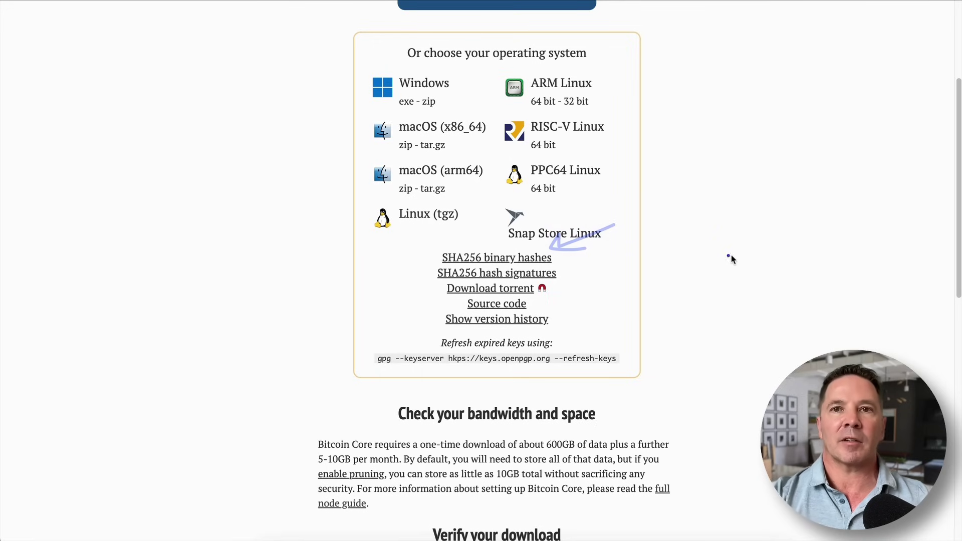
{"action": "left_click", "coordinate": [736, 256]}
{"action": "scroll", "coordinate": [526, 355], "scroll_direction": "down", "scroll_amount": 6}
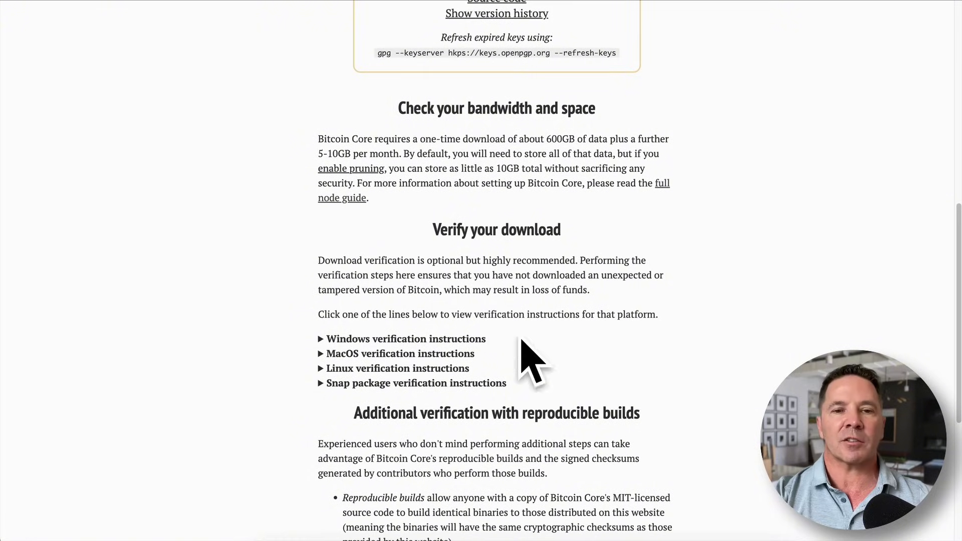
{"action": "scroll", "coordinate": [787, 264], "scroll_direction": "up", "scroll_amount": 8}
{"action": "scroll", "coordinate": [788, 264], "scroll_direction": "up", "scroll_amount": 2}
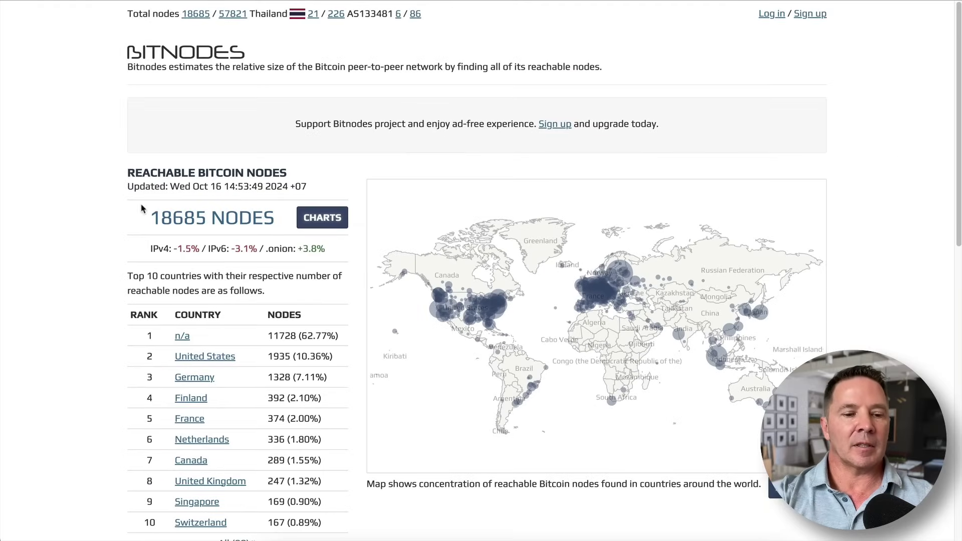
Examine the Bitnodes reachable node count and the node concentrations on the map across North, Central and South America
{"action": "mouse_move", "coordinate": [128, 202]}
{"action": "left_mouse_down"}
{"action": "mouse_move", "coordinate": [120, 211]}
{"action": "mouse_move", "coordinate": [149, 242]}
{"action": "mouse_move", "coordinate": [227, 206]}
{"action": "mouse_move", "coordinate": [120, 202]}
{"action": "left_mouse_up"}
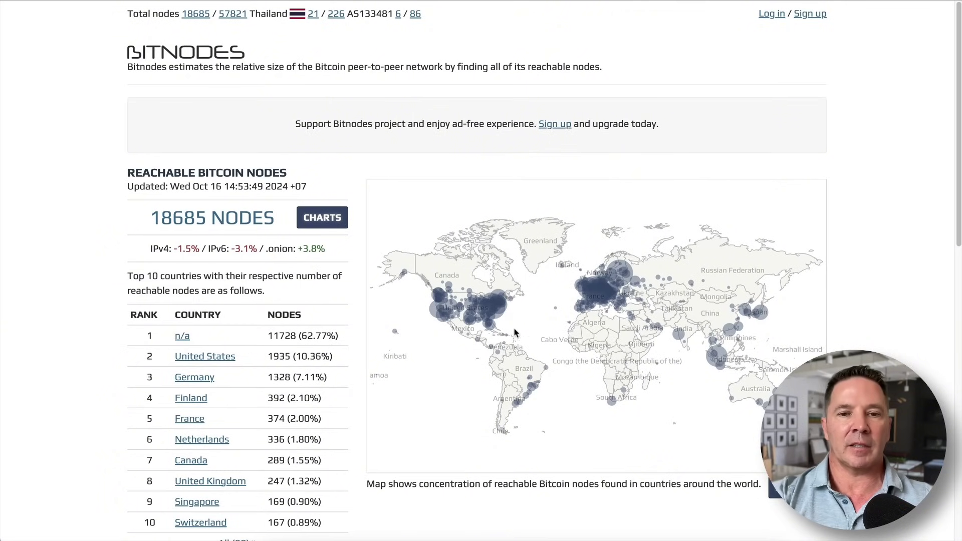
{"action": "scroll", "coordinate": [508, 329], "scroll_direction": "up", "scroll_amount": 1}
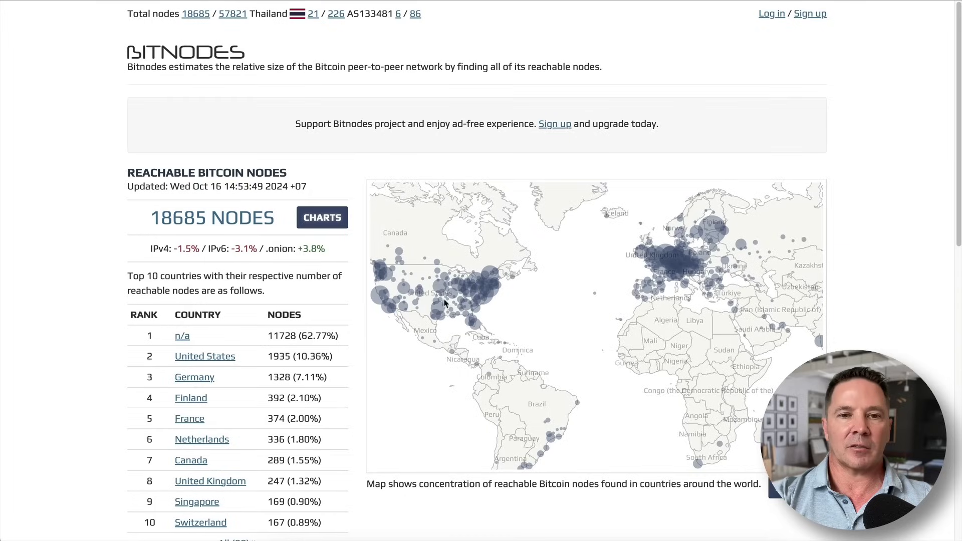
{"action": "scroll", "coordinate": [423, 300], "scroll_direction": "up", "scroll_amount": 1}
{"action": "scroll", "coordinate": [424, 300], "scroll_direction": "up", "scroll_amount": 1}
{"action": "left_click_drag", "start_coordinate": [424, 300], "coordinate": [560, 304]}
{"action": "left_click_drag", "start_coordinate": [711, 326], "coordinate": [706, 200]}
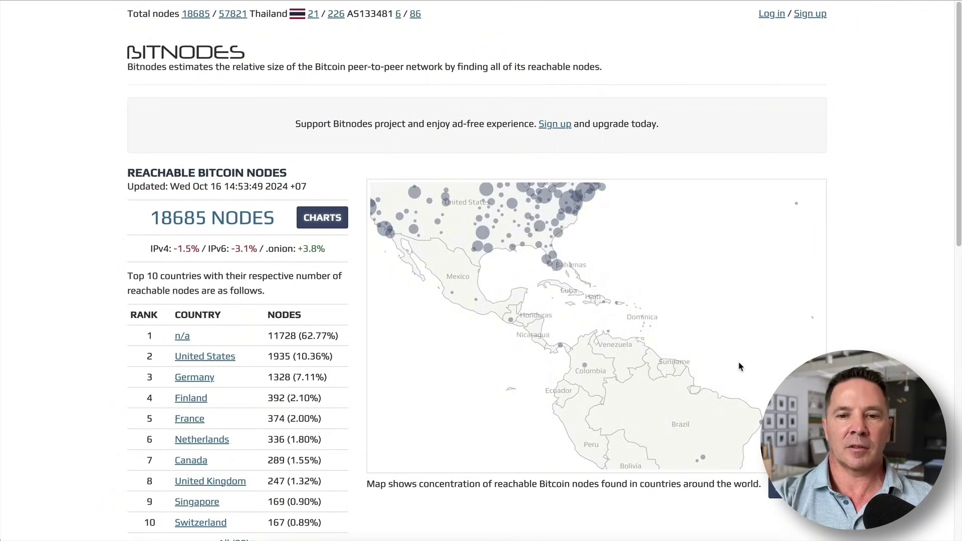
{"action": "left_click_drag", "start_coordinate": [704, 401], "coordinate": [605, 307]}
Examine the node concentrations on the Bitnodes map across Europe and Russia
{"action": "left_click_drag", "start_coordinate": [643, 343], "coordinate": [621, 536]}
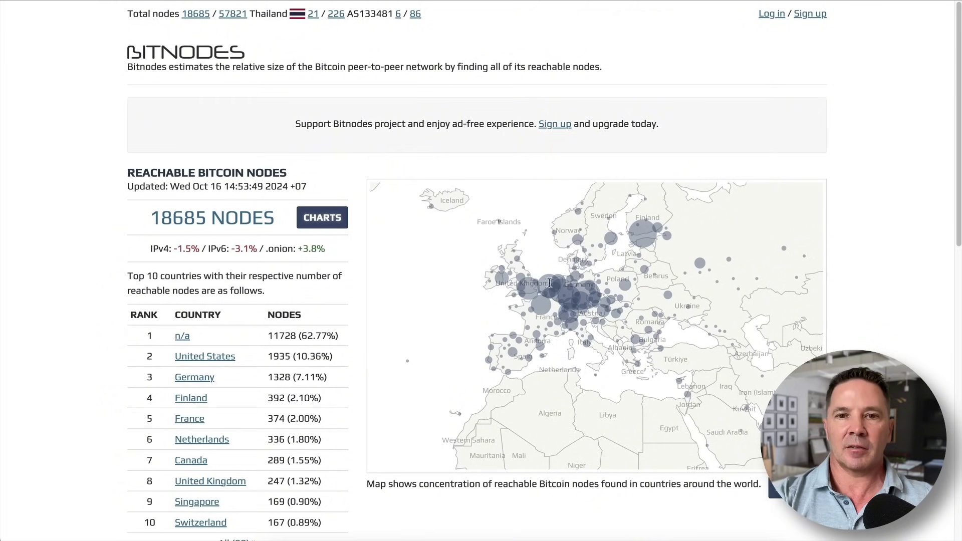
{"action": "left_click_drag", "start_coordinate": [718, 301], "coordinate": [580, 450]}
{"action": "left_click_drag", "start_coordinate": [800, 181], "coordinate": [687, 302]}
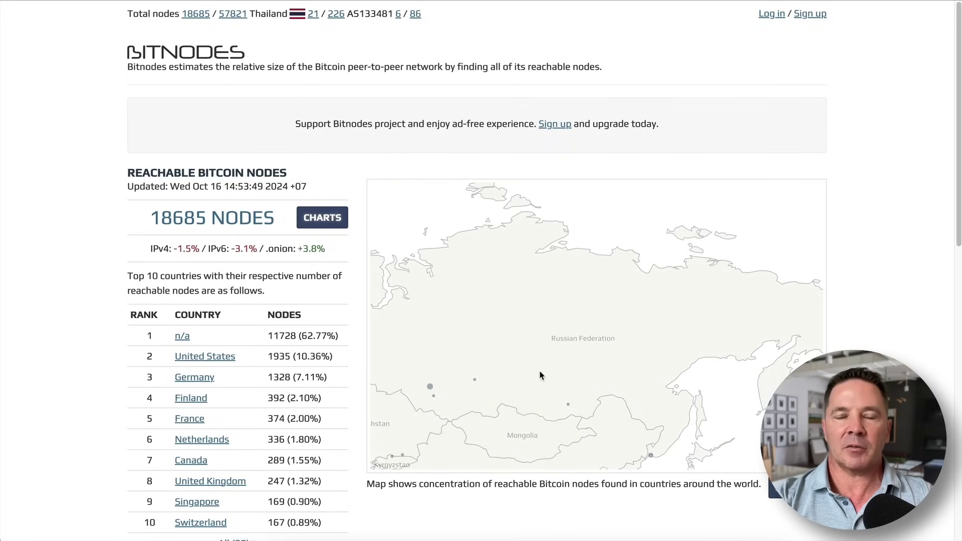
Examine the nodes on the Bitnodes map in East Asia, Southeast Asia and Australia, and return to the world view
{"action": "left_click_drag", "start_coordinate": [605, 387], "coordinate": [596, 257]}
{"action": "left_click_drag", "start_coordinate": [573, 337], "coordinate": [594, 290]}
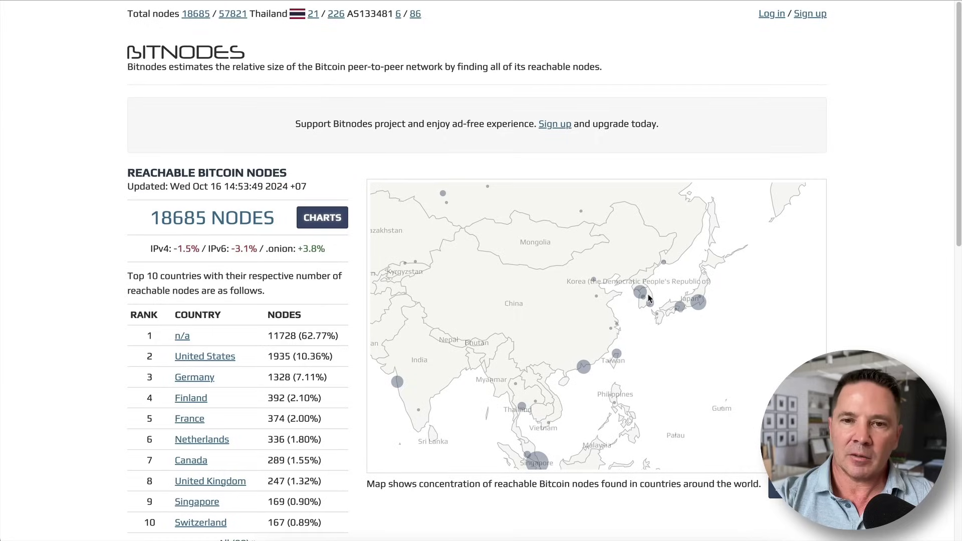
{"action": "scroll", "coordinate": [652, 281], "scroll_direction": "up", "scroll_amount": 3}
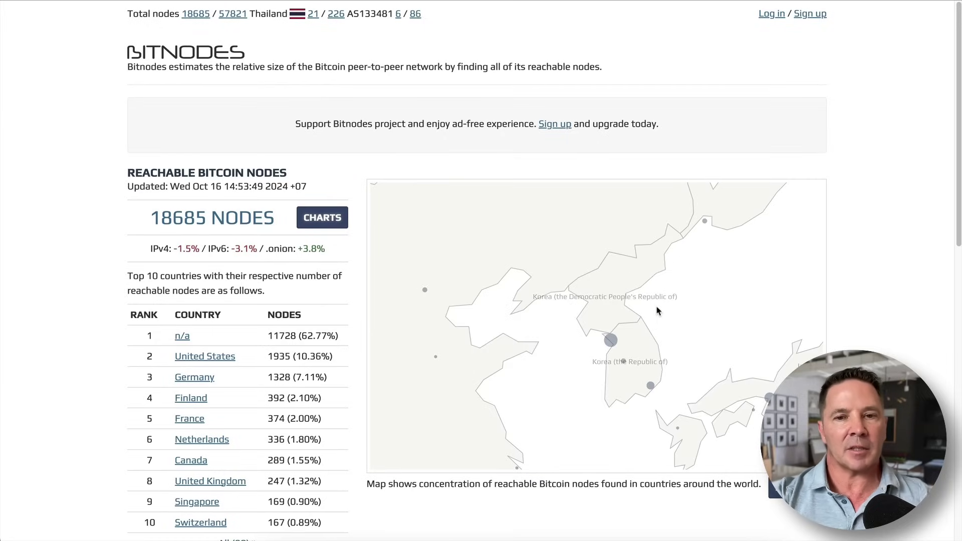
{"action": "scroll", "coordinate": [659, 317], "scroll_direction": "down", "scroll_amount": 3}
{"action": "left_click_drag", "start_coordinate": [663, 324], "coordinate": [659, 246]}
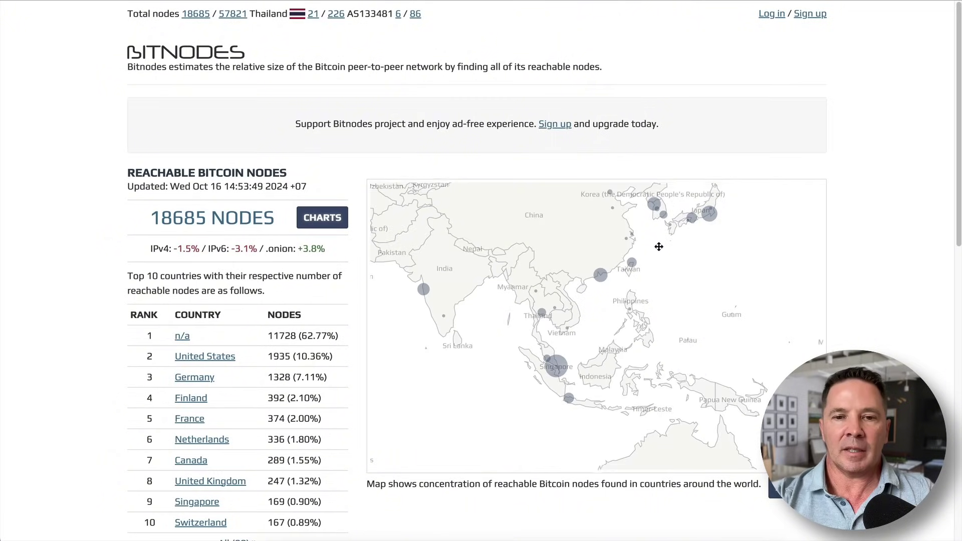
{"action": "left_click_drag", "start_coordinate": [753, 438], "coordinate": [707, 316]}
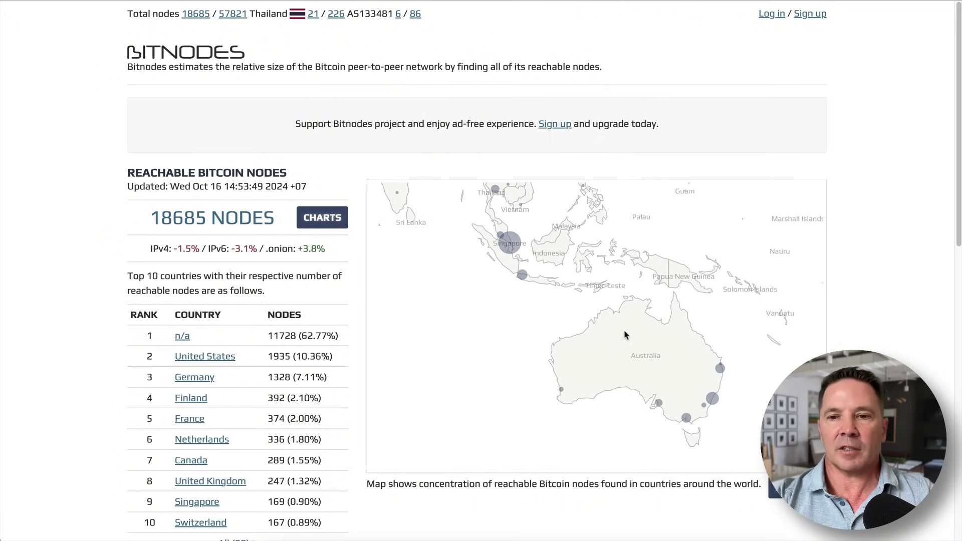
{"action": "scroll", "coordinate": [491, 262], "scroll_direction": "down", "scroll_amount": 3}
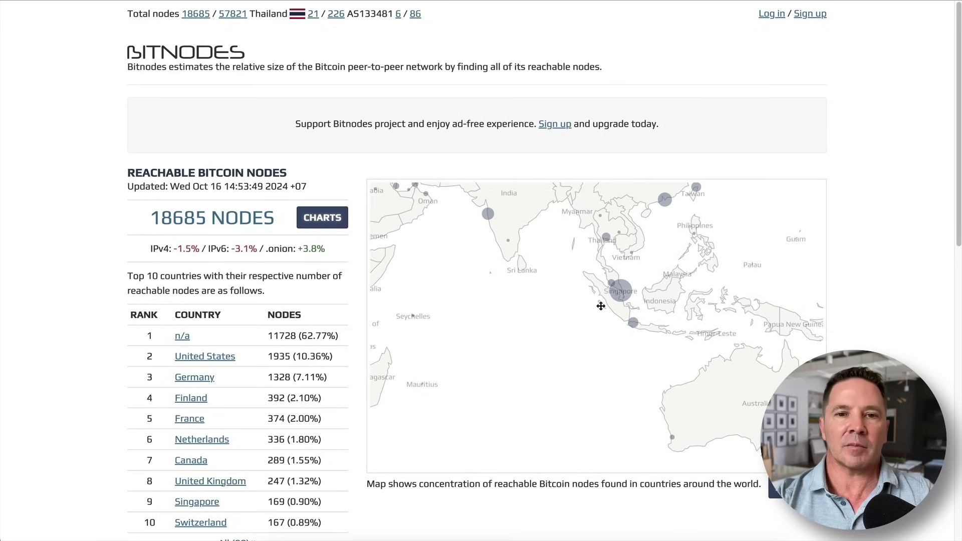
{"action": "scroll", "coordinate": [601, 312], "scroll_direction": "down", "scroll_amount": 4}
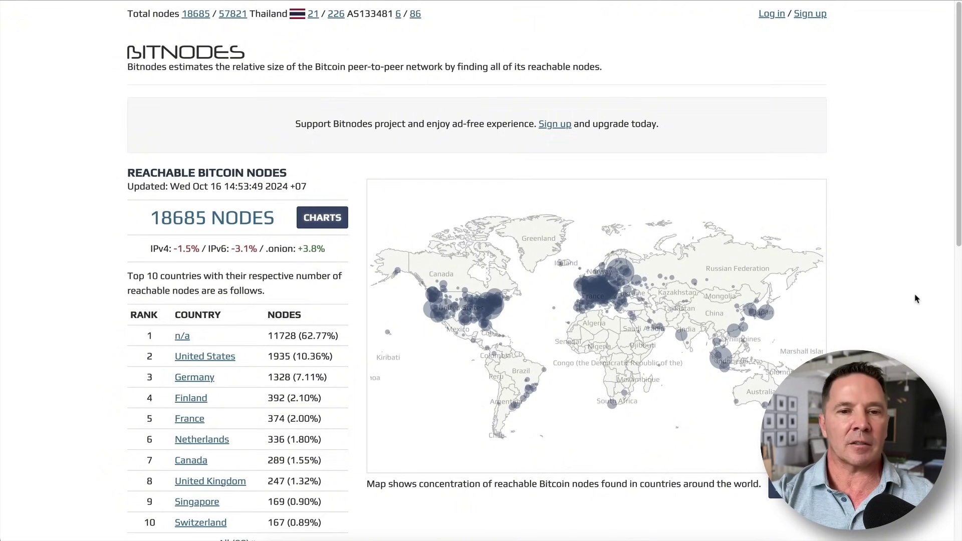
Go to the Join the Network section of Bitnodes and launch the Bitcoin Core desktop application to synchronize the node
{"action": "scroll", "coordinate": [913, 303], "scroll_direction": "down", "scroll_amount": 7}
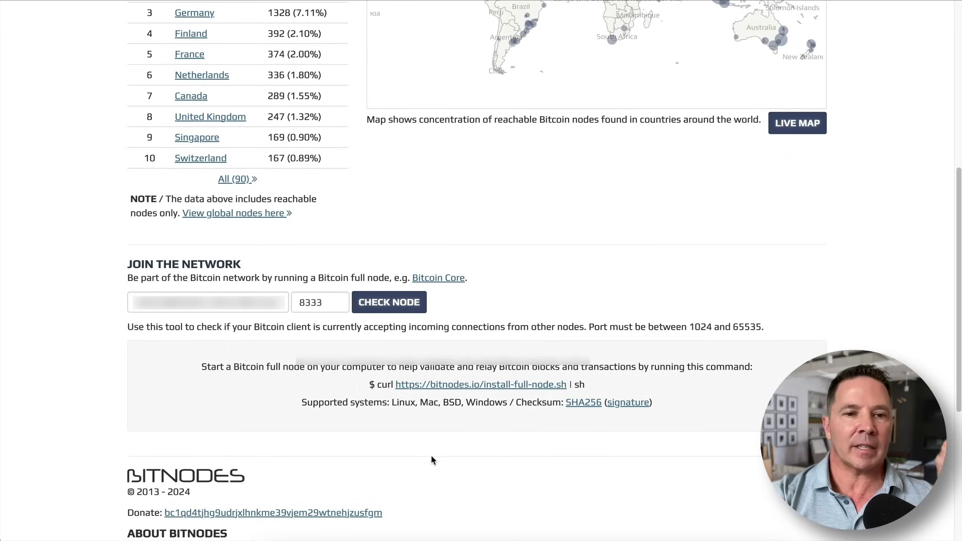
{"action": "left_click_drag", "start_coordinate": [443, 267], "coordinate": [454, 285]}
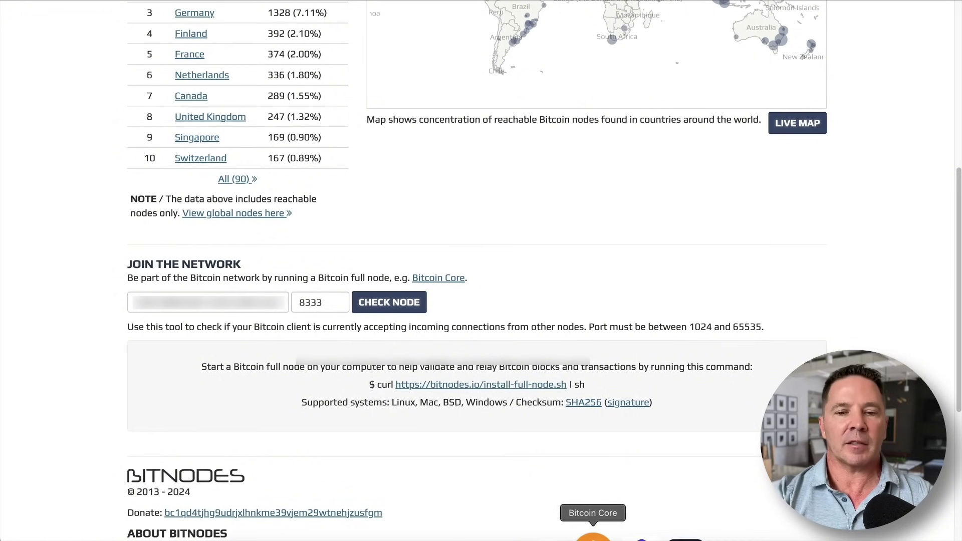
{"action": "left_click", "coordinate": [593, 536]}
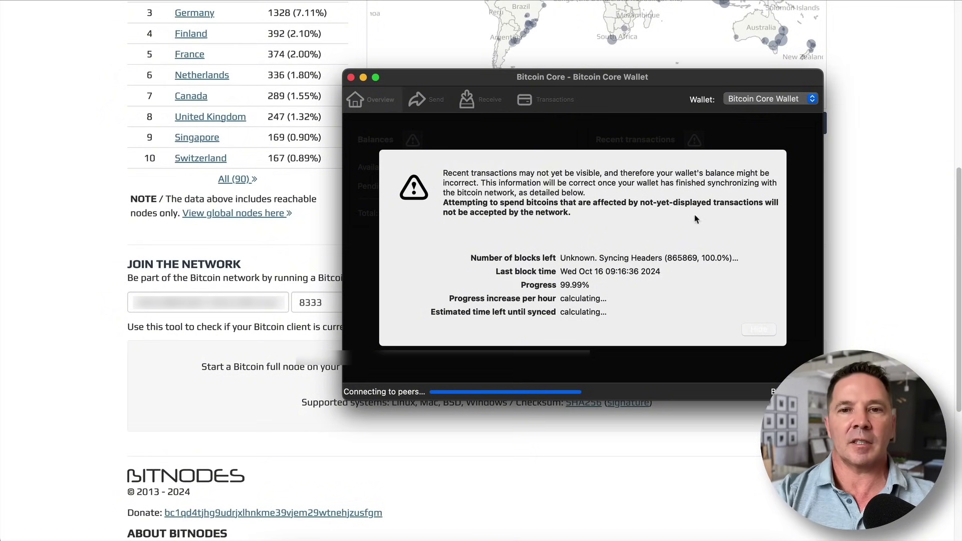
{"action": "mouse_move", "coordinate": [634, 246]}
{"action": "left_mouse_down"}
{"action": "mouse_move", "coordinate": [551, 252]}
{"action": "mouse_move", "coordinate": [589, 241]}
{"action": "mouse_move", "coordinate": [562, 245]}
{"action": "left_mouse_up"}
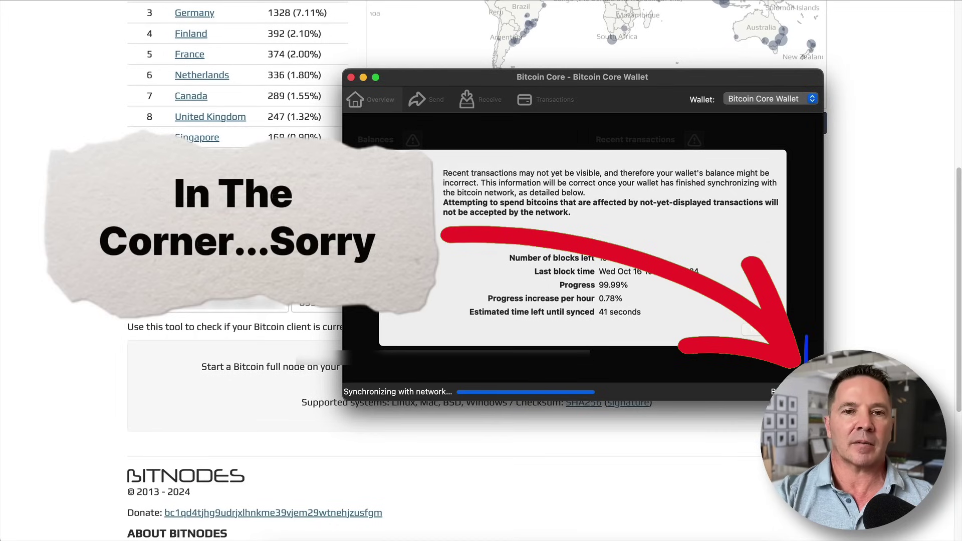
Return to Bitnodes and check whether the own node accepts incoming connections on port 8333
{"action": "left_click", "coordinate": [323, 239]}
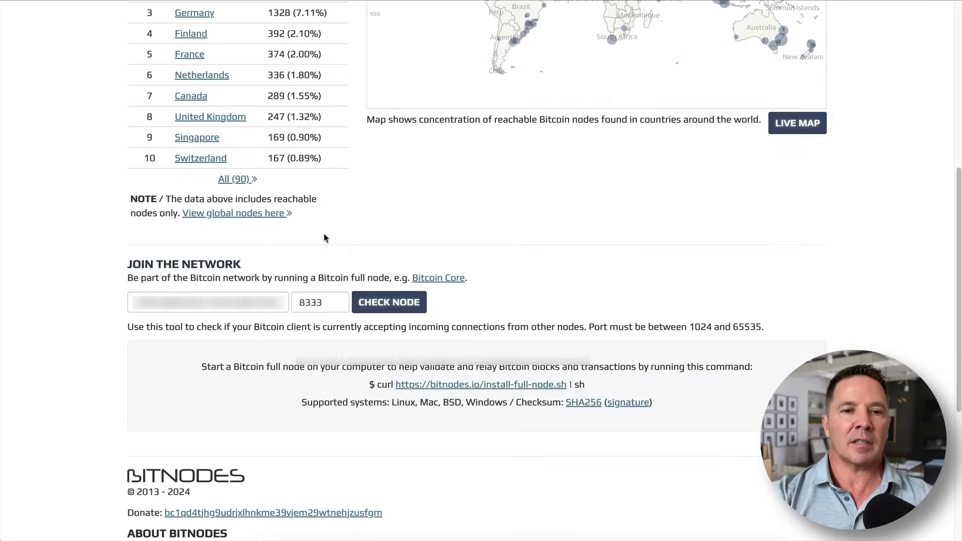
{"action": "left_click", "coordinate": [391, 304]}
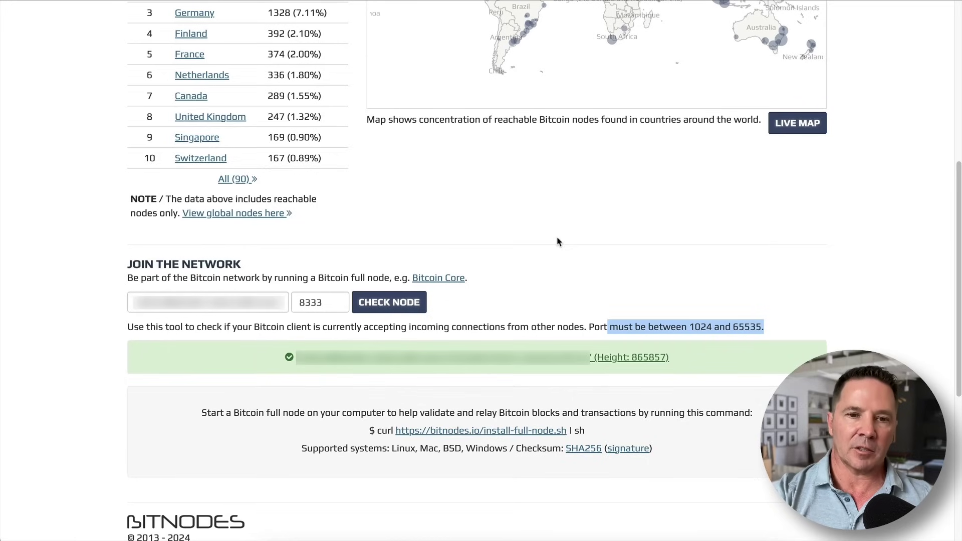
{"action": "mouse_move", "coordinate": [126, 362]}
{"action": "left_mouse_down"}
{"action": "mouse_move", "coordinate": [382, 370]}
{"action": "mouse_move", "coordinate": [792, 351]}
{"action": "mouse_move", "coordinate": [222, 344]}
{"action": "left_mouse_up"}
{"action": "left_click", "coordinate": [193, 344]}
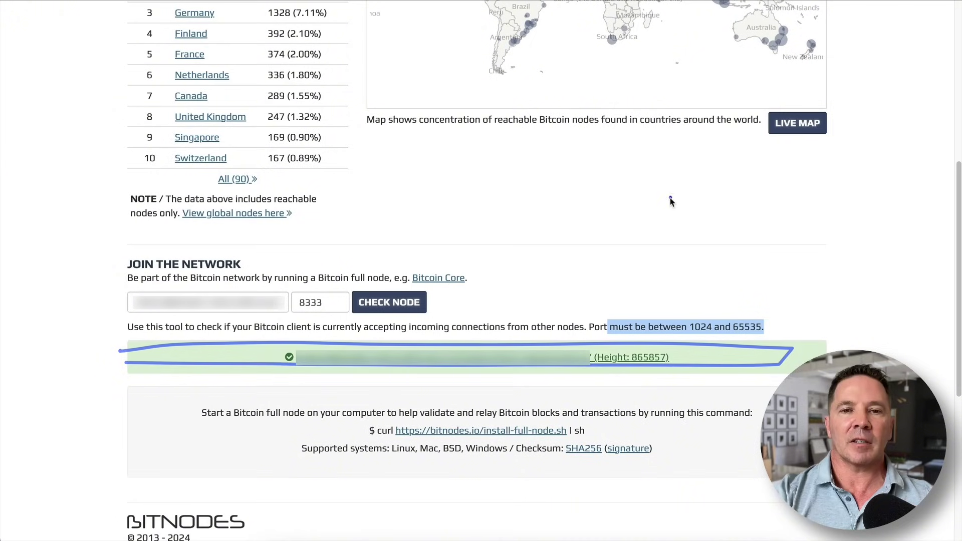
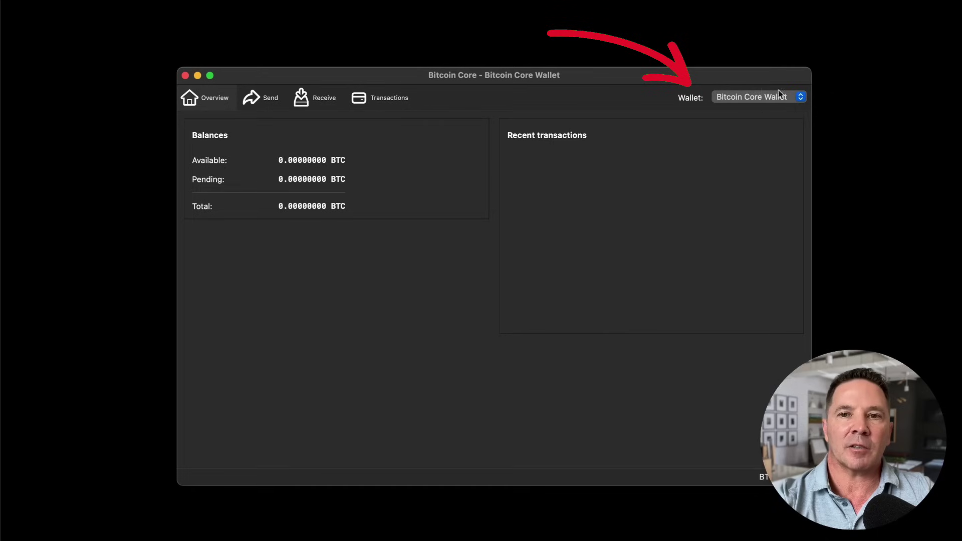
Switch to Bitcoin Core, view the available wallets, and look through the Send, Receive and Transactions pages before returning to the Overview
{"action": "left_click", "coordinate": [796, 99]}
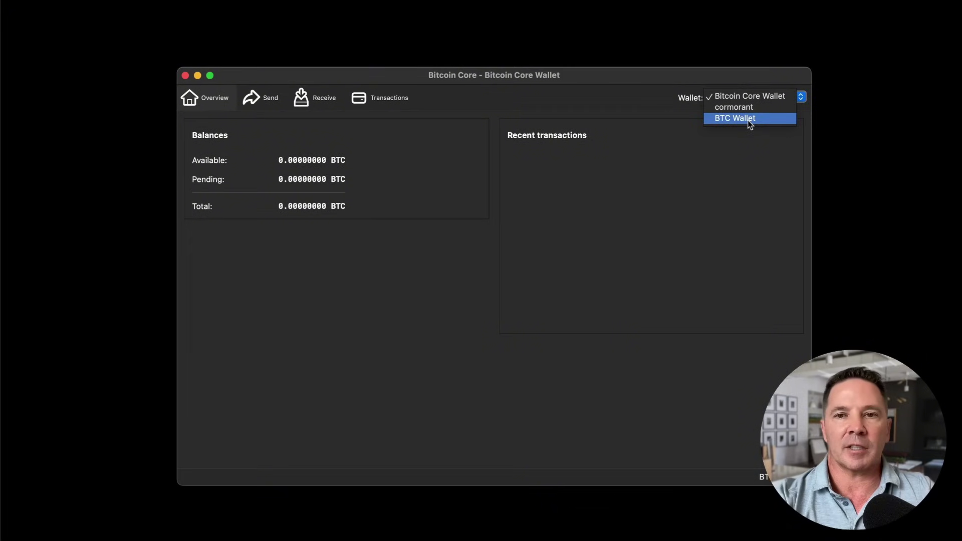
{"action": "left_click", "coordinate": [642, 137]}
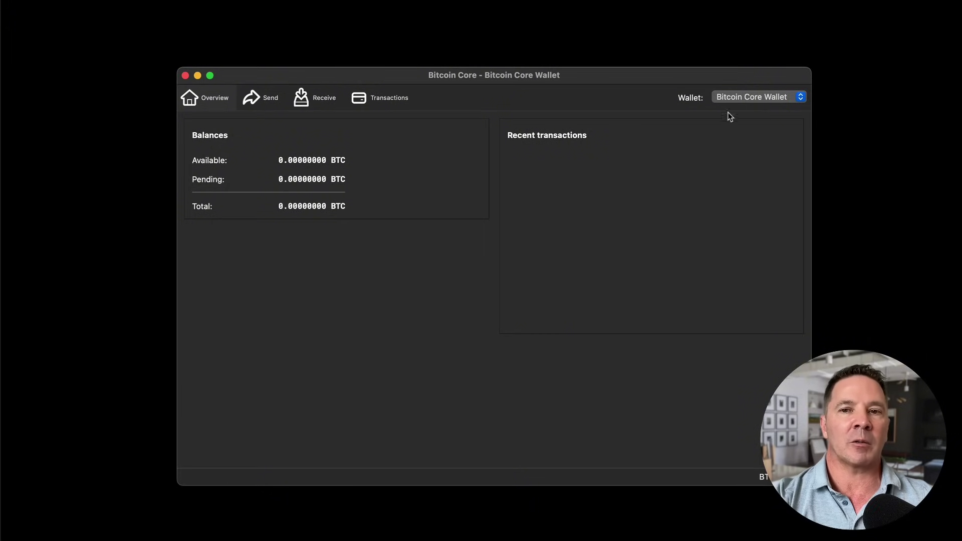
{"action": "left_click", "coordinate": [261, 98]}
{"action": "left_click", "coordinate": [320, 100]}
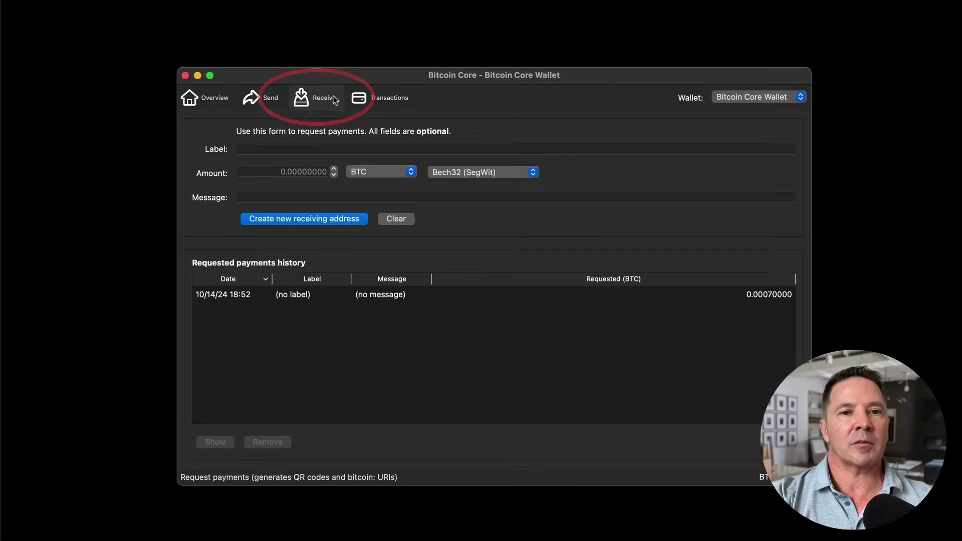
{"action": "left_click", "coordinate": [392, 100]}
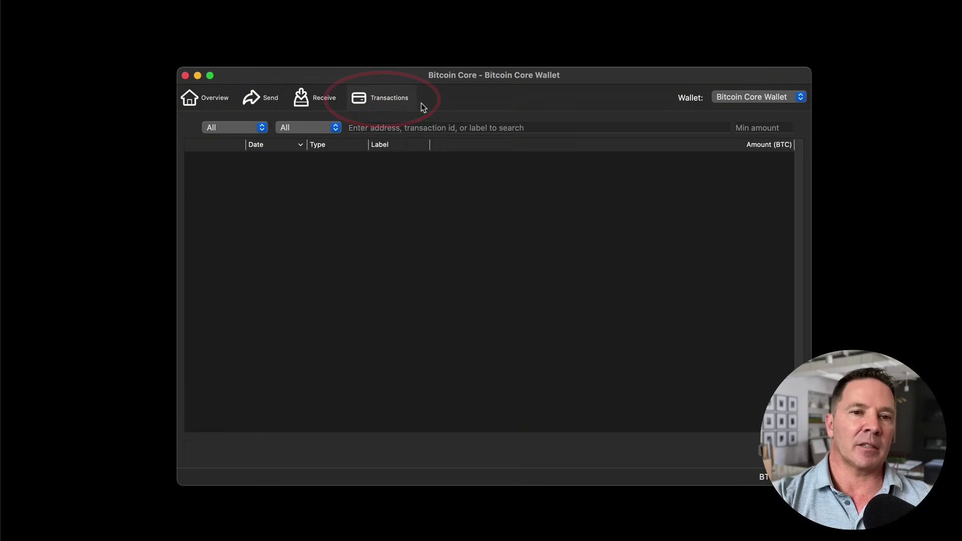
{"action": "left_click", "coordinate": [210, 102]}
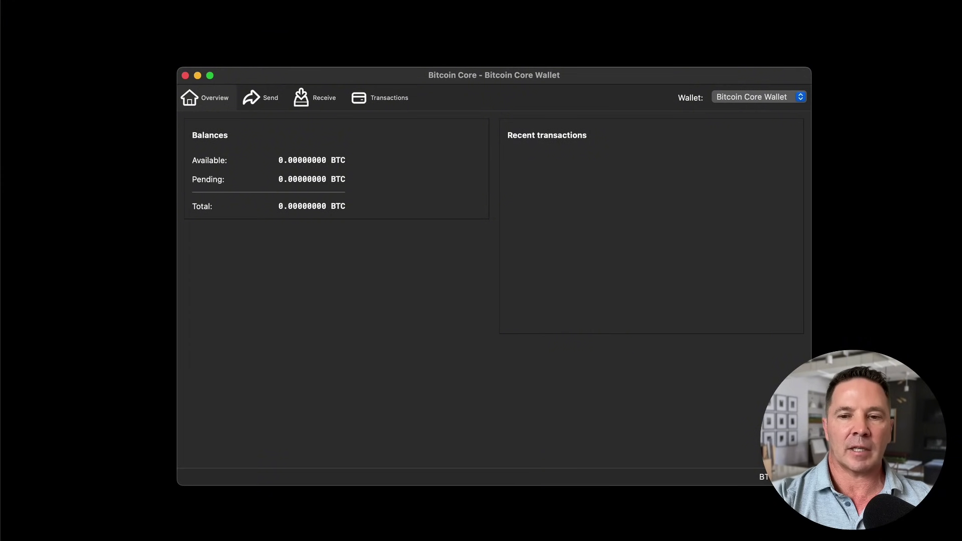
Show the node's peer list in an enlarged Node window and examine the inbound and outbound connections
{"action": "left_click_drag", "start_coordinate": [780, 133], "coordinate": [492, 106]}
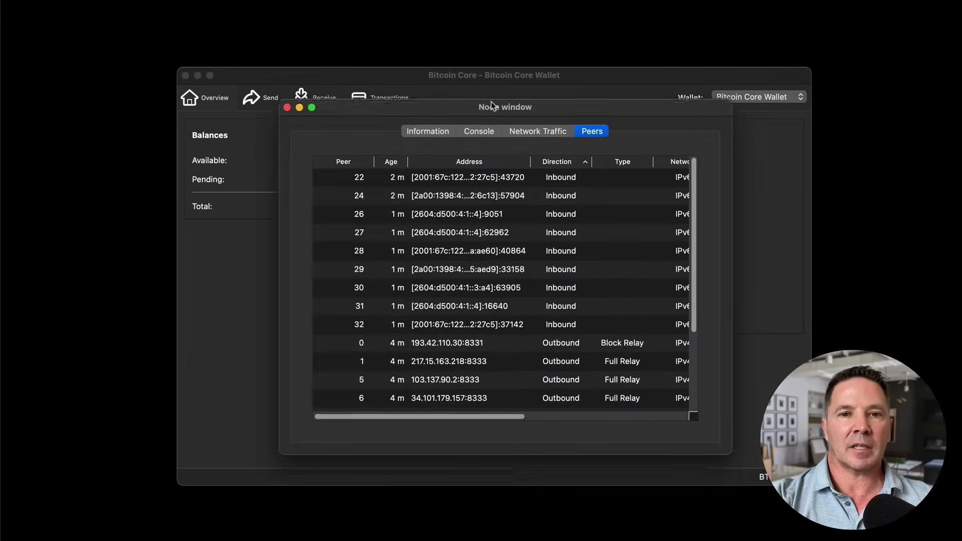
{"action": "double_click", "coordinate": [492, 106]}
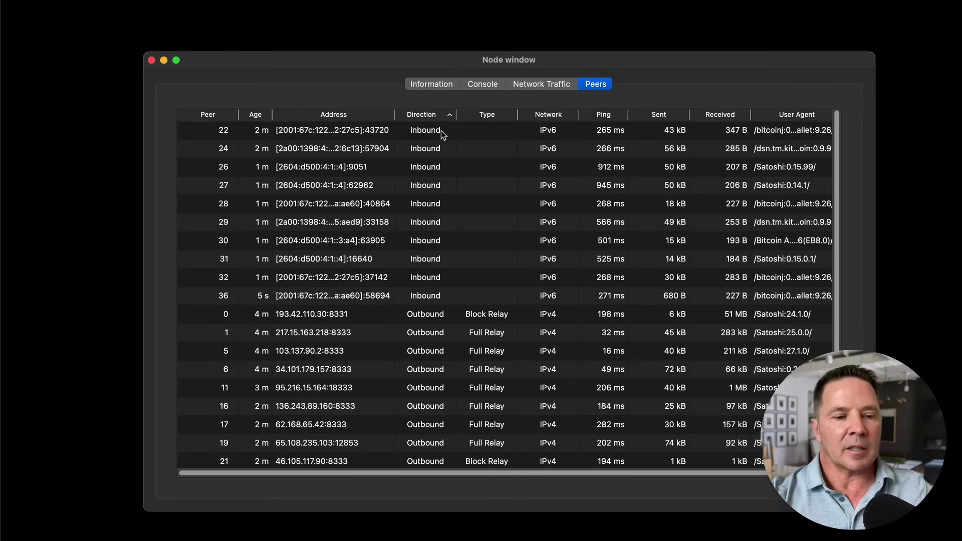
{"action": "mouse_move", "coordinate": [432, 128]}
{"action": "left_mouse_down"}
{"action": "mouse_move", "coordinate": [439, 296]}
{"action": "mouse_move", "coordinate": [281, 148]}
{"action": "mouse_move", "coordinate": [394, 282]}
{"action": "left_mouse_up"}
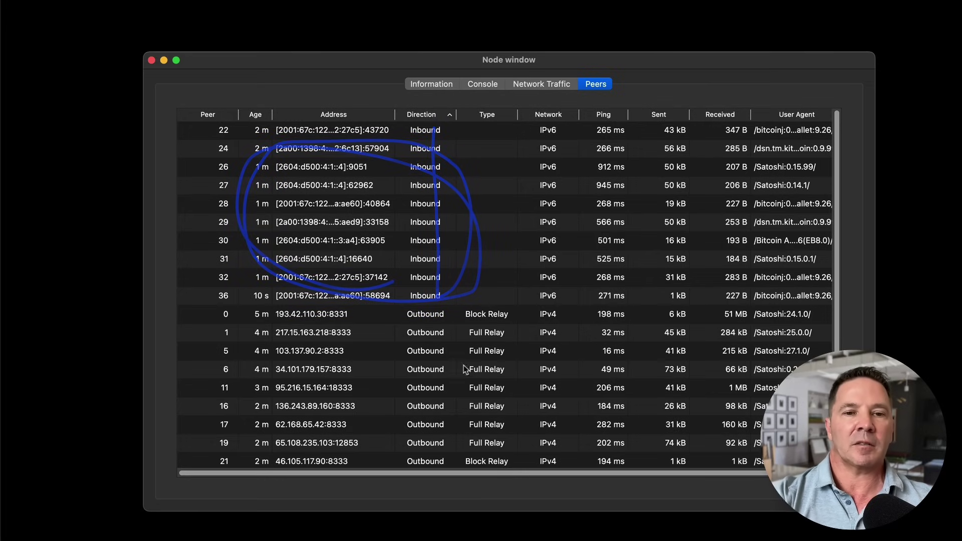
{"action": "mouse_move", "coordinate": [437, 315]}
{"action": "left_mouse_down"}
{"action": "mouse_move", "coordinate": [264, 331]}
{"action": "mouse_move", "coordinate": [441, 457]}
{"action": "left_mouse_up"}
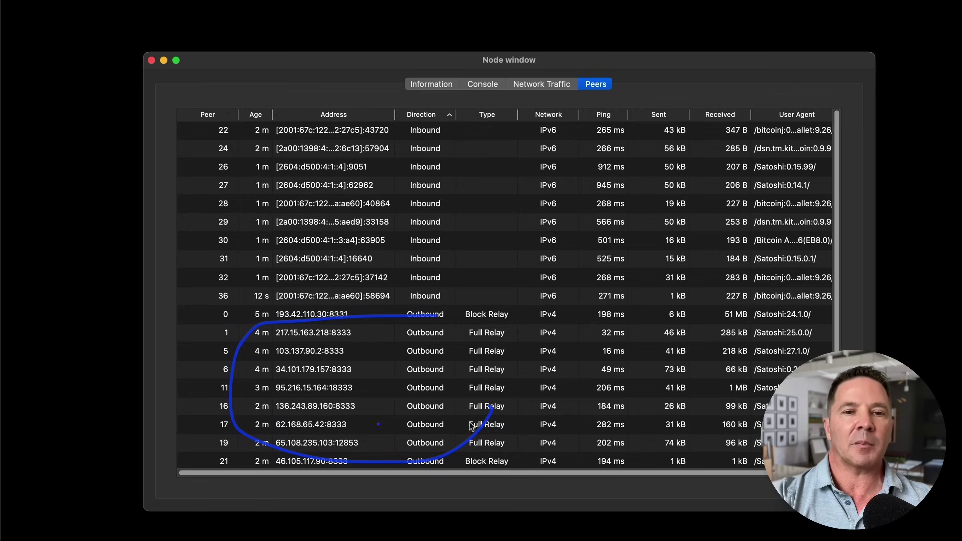
{"action": "scroll", "coordinate": [493, 380], "scroll_direction": "down", "scroll_amount": 1}
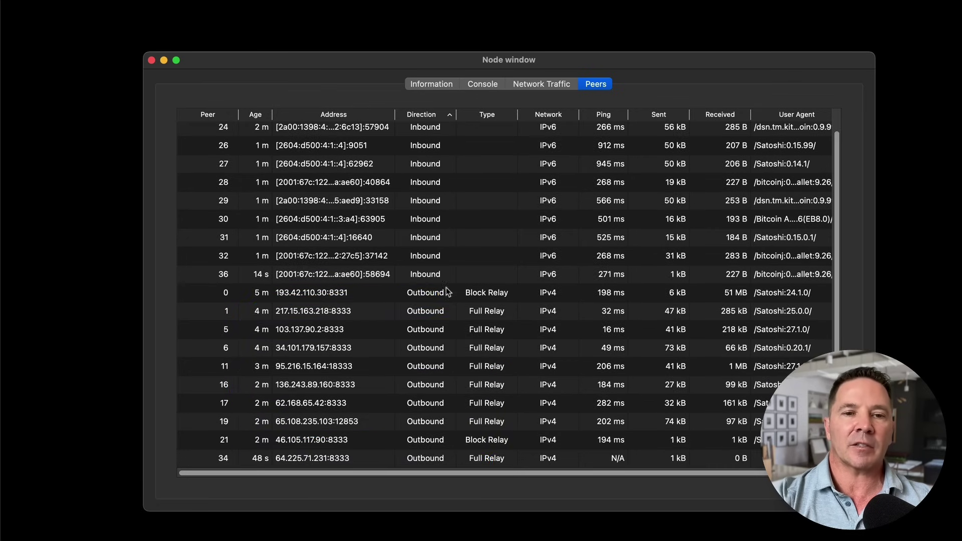
{"action": "mouse_move", "coordinate": [447, 289]}
{"action": "left_mouse_down"}
{"action": "mouse_move", "coordinate": [339, 457]}
{"action": "mouse_move", "coordinate": [365, 442]}
{"action": "left_mouse_up"}
{"action": "scroll", "coordinate": [551, 215], "scroll_direction": "up", "scroll_amount": 1}
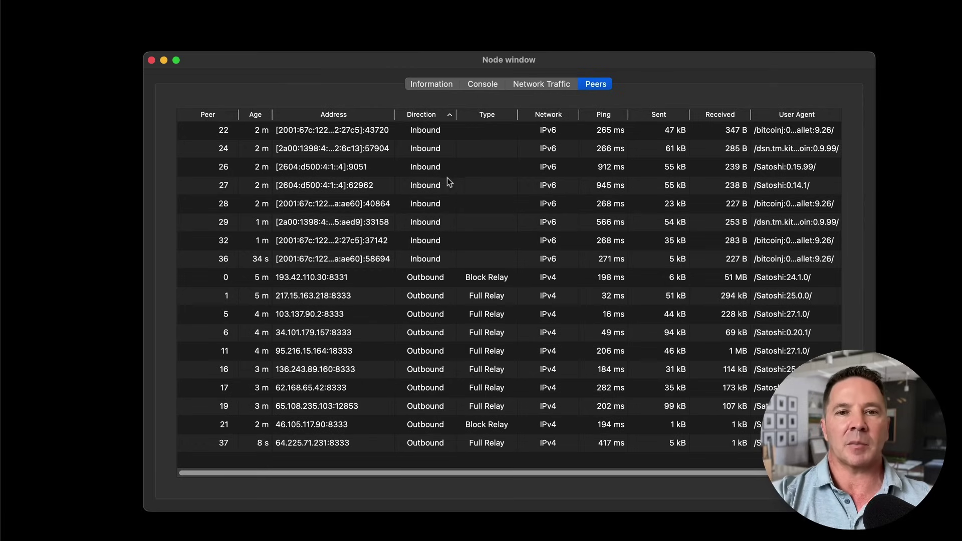
Review the node's general information, including the client version, and bring up the RPC console
{"action": "left_click", "coordinate": [432, 85]}
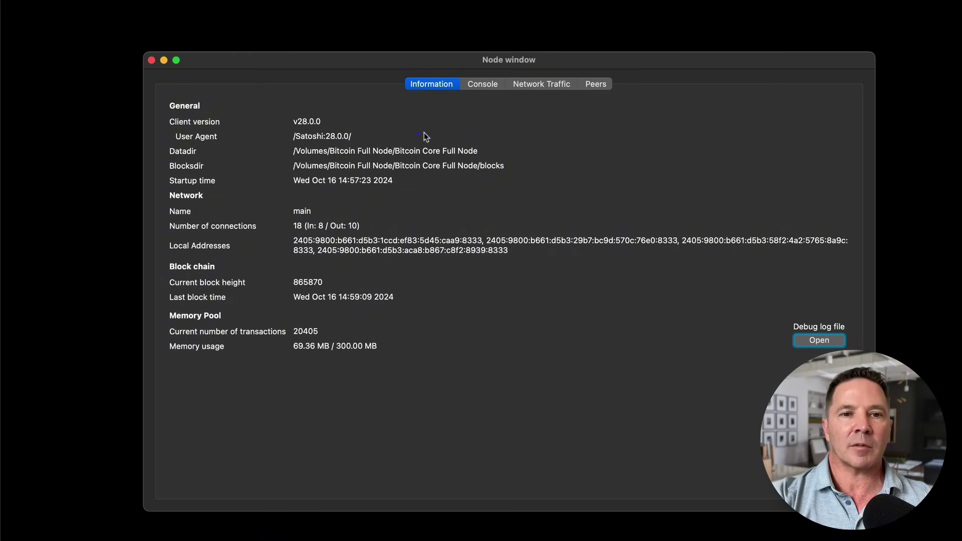
{"action": "mouse_move", "coordinate": [361, 127]}
{"action": "left_mouse_down"}
{"action": "mouse_move", "coordinate": [346, 270]}
{"action": "mouse_move", "coordinate": [317, 360]}
{"action": "mouse_move", "coordinate": [379, 220]}
{"action": "mouse_move", "coordinate": [368, 131]}
{"action": "left_mouse_up"}
{"action": "left_click", "coordinate": [482, 86]}
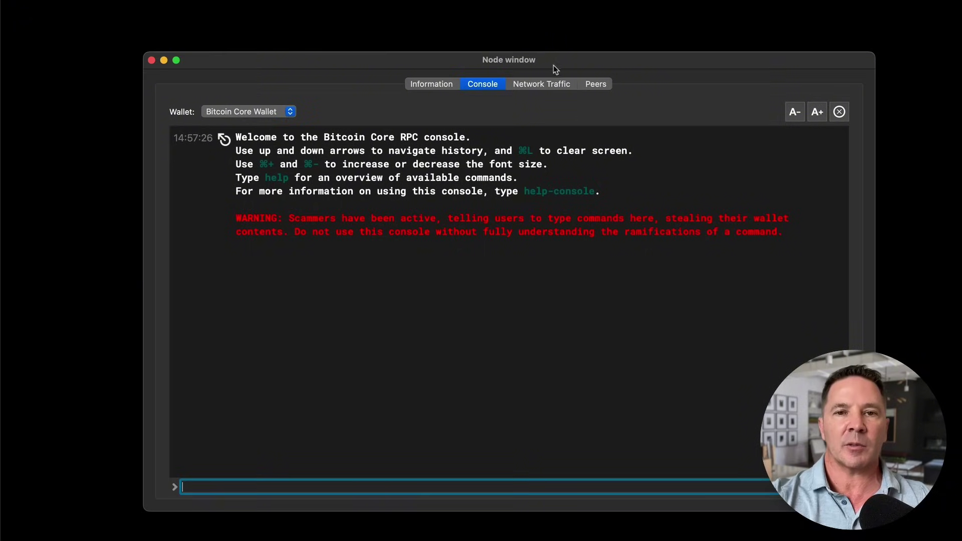
Set the network traffic graph's time range to 5 minutes, review the received and sent totals, and close the Node window
{"action": "left_click", "coordinate": [546, 85]}
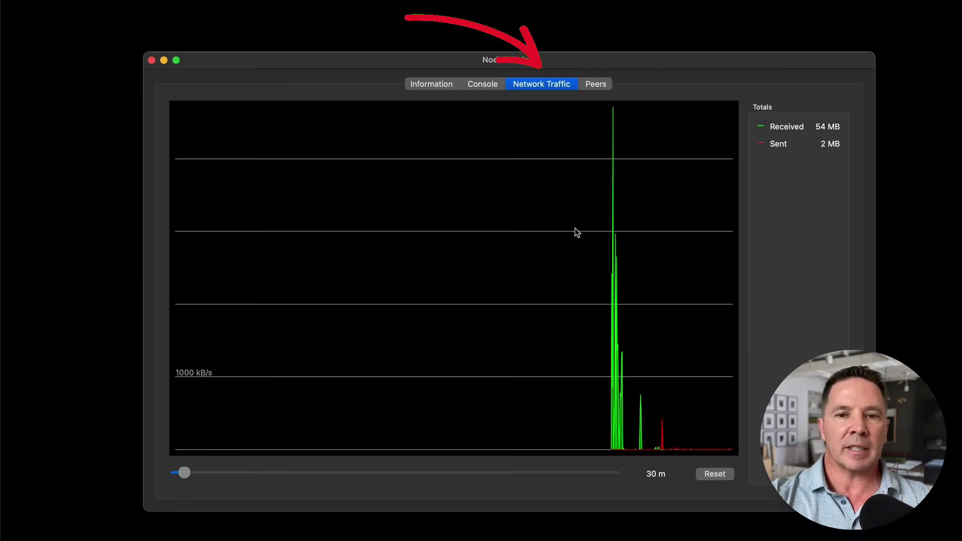
{"action": "left_click_drag", "start_coordinate": [184, 475], "coordinate": [178, 473]}
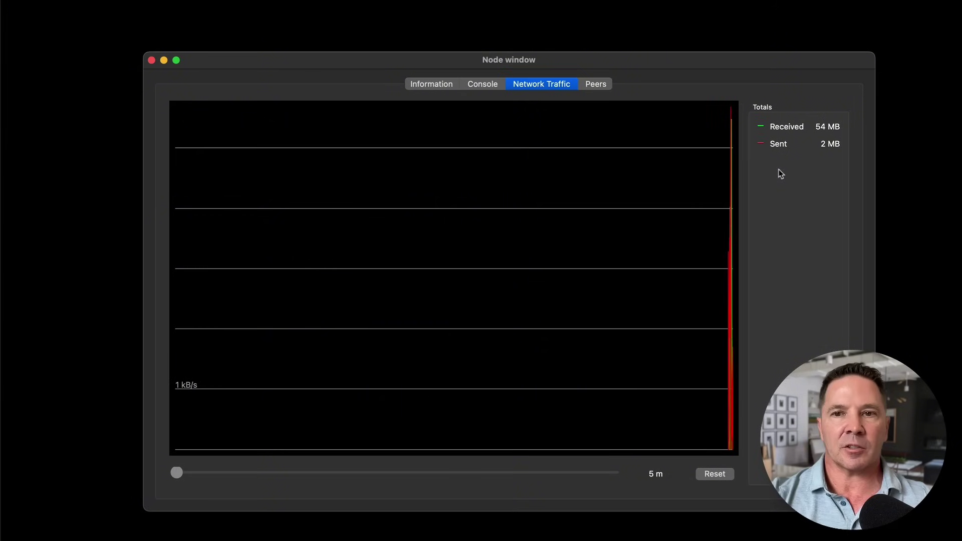
{"action": "mouse_move", "coordinate": [797, 137]}
{"action": "left_mouse_down"}
{"action": "mouse_move", "coordinate": [759, 143]}
{"action": "mouse_move", "coordinate": [779, 153]}
{"action": "mouse_move", "coordinate": [842, 147]}
{"action": "mouse_move", "coordinate": [802, 135]}
{"action": "mouse_move", "coordinate": [793, 116]}
{"action": "mouse_move", "coordinate": [749, 123]}
{"action": "mouse_move", "coordinate": [841, 138]}
{"action": "mouse_move", "coordinate": [832, 112]}
{"action": "left_mouse_up"}
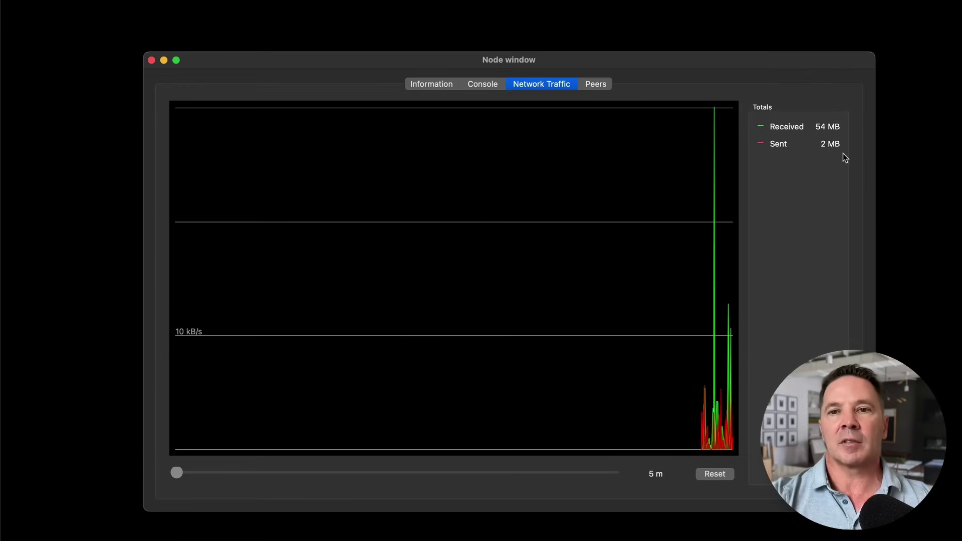
{"action": "mouse_move", "coordinate": [845, 137]}
{"action": "left_mouse_down"}
{"action": "mouse_move", "coordinate": [761, 138]}
{"action": "mouse_move", "coordinate": [752, 152]}
{"action": "mouse_move", "coordinate": [855, 145]}
{"action": "mouse_move", "coordinate": [745, 145]}
{"action": "mouse_move", "coordinate": [816, 166]}
{"action": "left_mouse_up"}
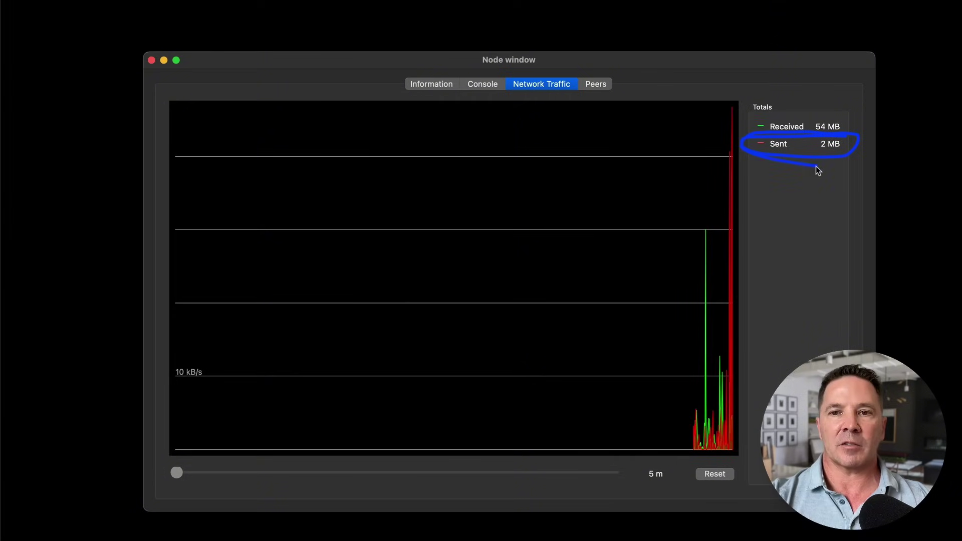
{"action": "mouse_move", "coordinate": [852, 134]}
{"action": "left_mouse_down"}
{"action": "mouse_move", "coordinate": [756, 137]}
{"action": "mouse_move", "coordinate": [775, 152]}
{"action": "mouse_move", "coordinate": [824, 132]}
{"action": "mouse_move", "coordinate": [736, 137]}
{"action": "mouse_move", "coordinate": [837, 159]}
{"action": "mouse_move", "coordinate": [850, 140]}
{"action": "left_mouse_up"}
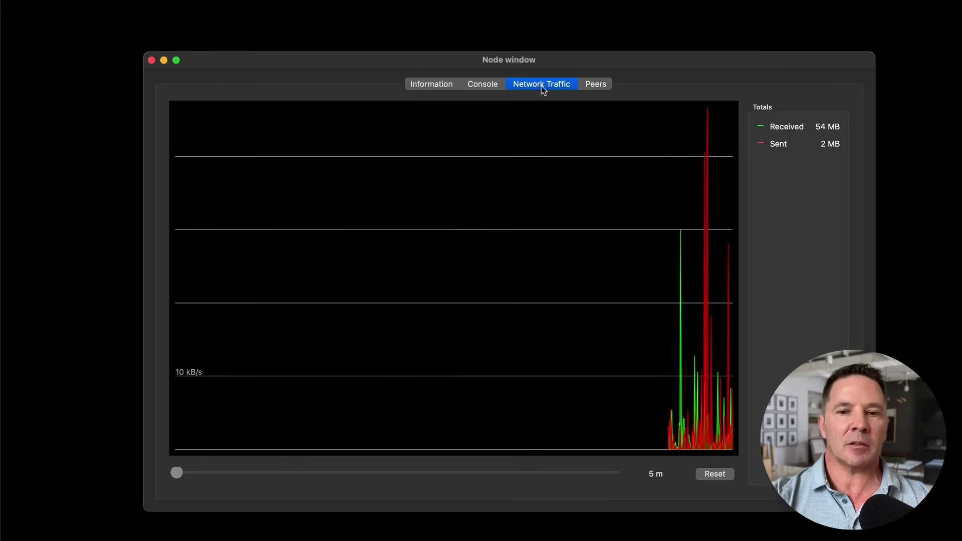
{"action": "key", "text": "super+w"}
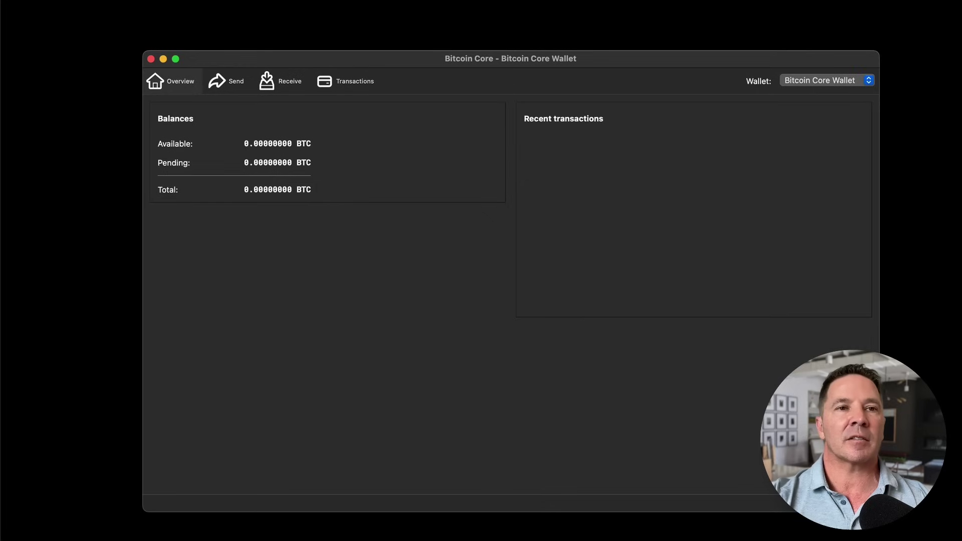
{"action": "left_click", "coordinate": [95, 0]}
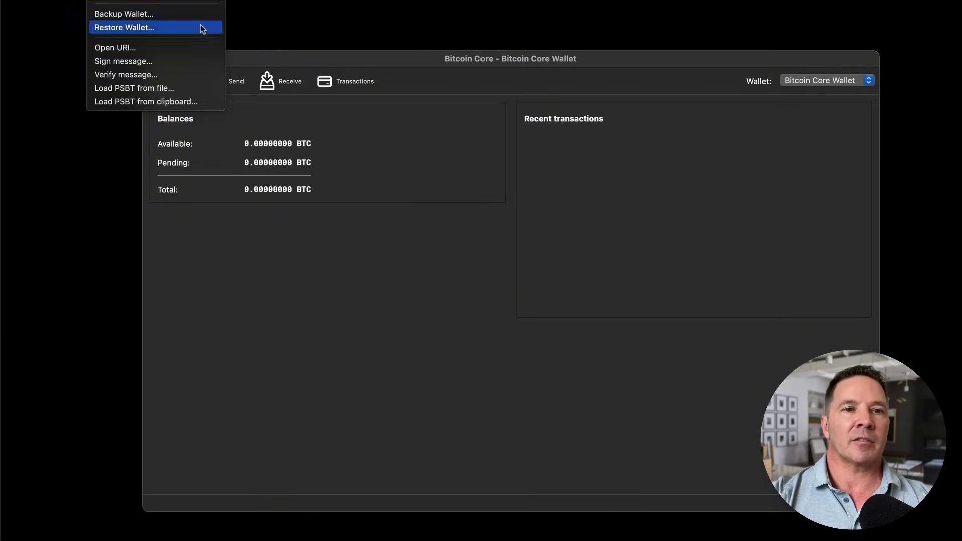
{"action": "mouse_move", "coordinate": [165, 0]}
{"action": "key", "text": "Escape"}
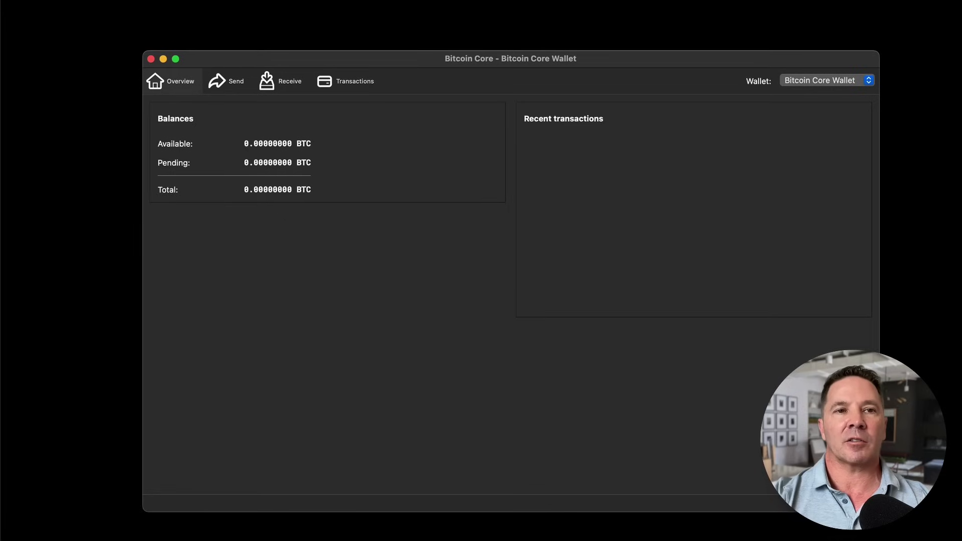
{"action": "left_click", "coordinate": [165, 0]}
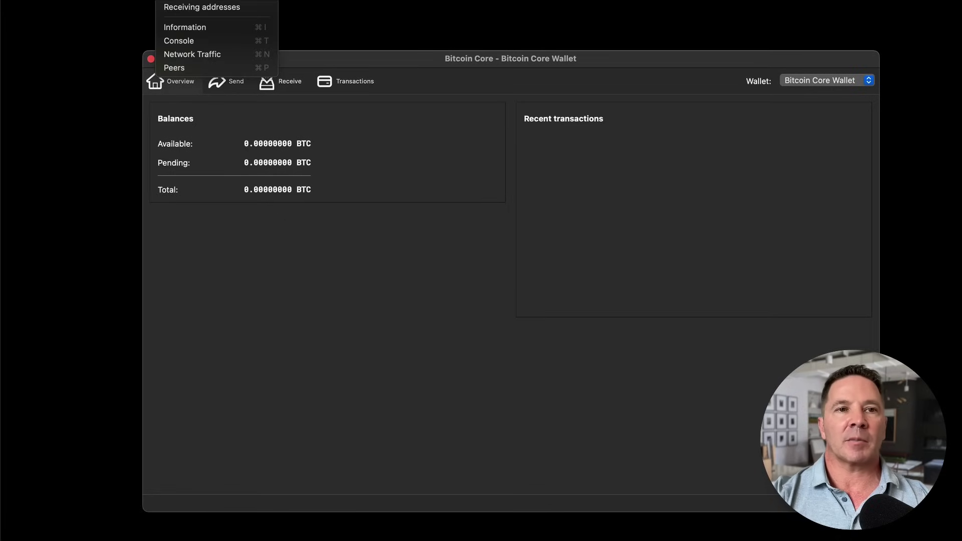
{"action": "key", "text": "Escape"}
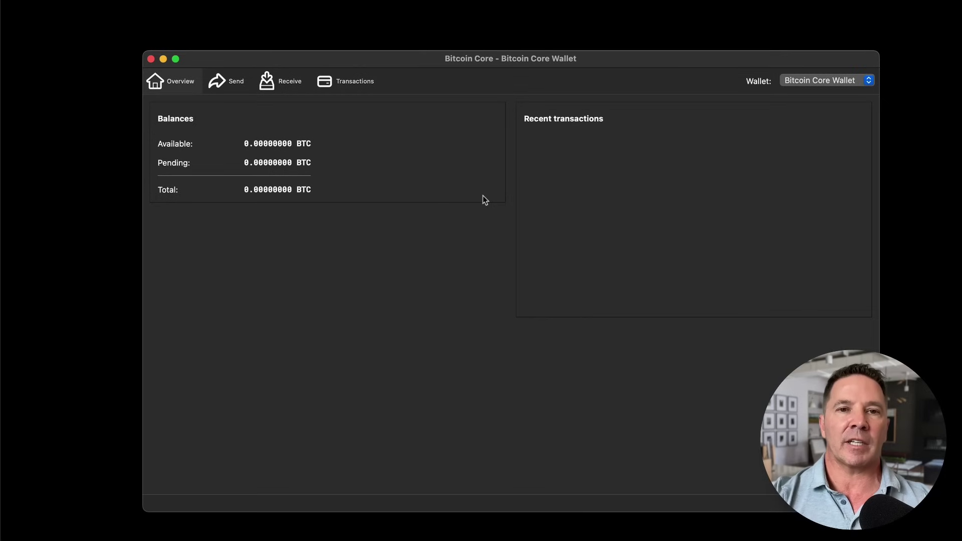
Run gettxoutsetinfo in the console with the Bitcoin Core Wallet and examine the block height, total amount and transactions in its output
{"action": "key", "text": "super+t"}
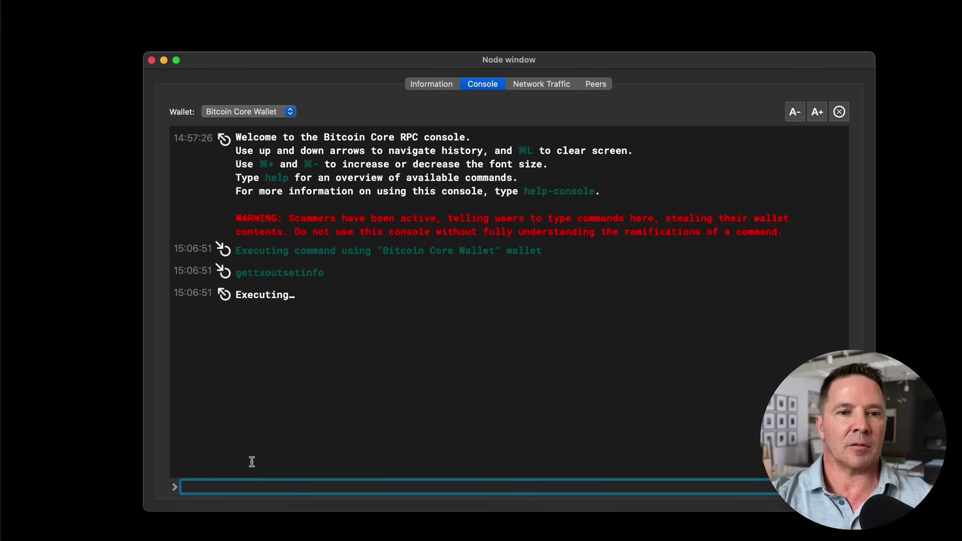
{"action": "left_click_drag", "start_coordinate": [200, 306], "coordinate": [350, 313]}
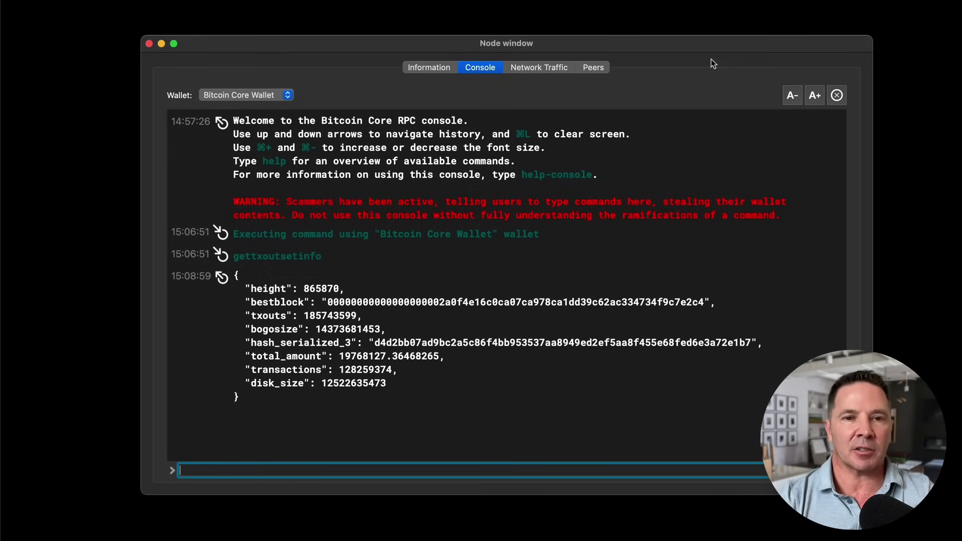
{"action": "mouse_move", "coordinate": [351, 269]}
{"action": "left_mouse_down"}
{"action": "mouse_move", "coordinate": [251, 281]}
{"action": "mouse_move", "coordinate": [246, 385]}
{"action": "mouse_move", "coordinate": [635, 377]}
{"action": "mouse_move", "coordinate": [726, 279]}
{"action": "mouse_move", "coordinate": [369, 271]}
{"action": "mouse_move", "coordinate": [297, 282]}
{"action": "mouse_move", "coordinate": [348, 282]}
{"action": "mouse_move", "coordinate": [302, 307]}
{"action": "mouse_move", "coordinate": [370, 325]}
{"action": "left_mouse_up"}
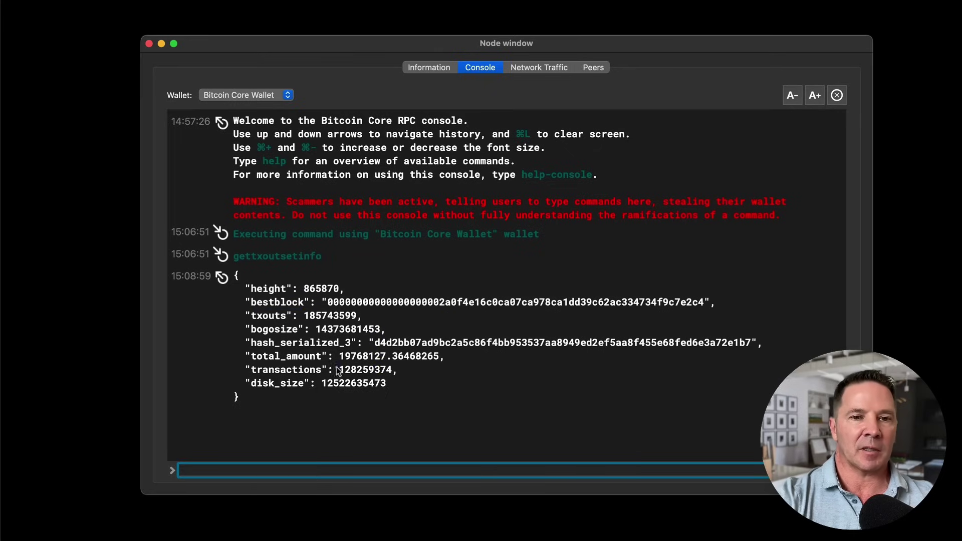
{"action": "mouse_move", "coordinate": [411, 348]}
{"action": "left_mouse_down"}
{"action": "mouse_move", "coordinate": [336, 349]}
{"action": "mouse_move", "coordinate": [392, 376]}
{"action": "mouse_move", "coordinate": [454, 384]}
{"action": "mouse_move", "coordinate": [467, 364]}
{"action": "left_mouse_up"}
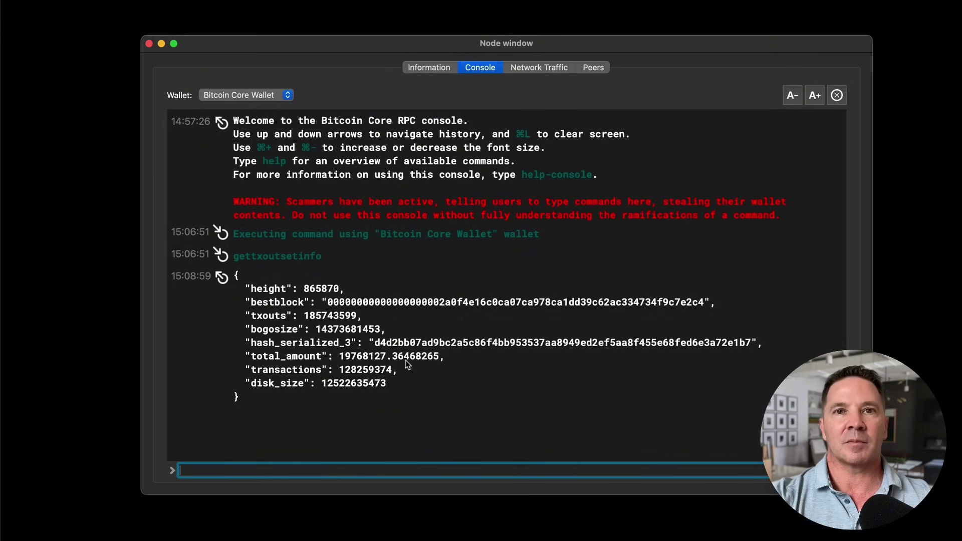
{"action": "mouse_move", "coordinate": [404, 364]}
{"action": "left_mouse_down"}
{"action": "mouse_move", "coordinate": [334, 361]}
{"action": "mouse_move", "coordinate": [405, 382]}
{"action": "mouse_move", "coordinate": [419, 367]}
{"action": "left_mouse_up"}
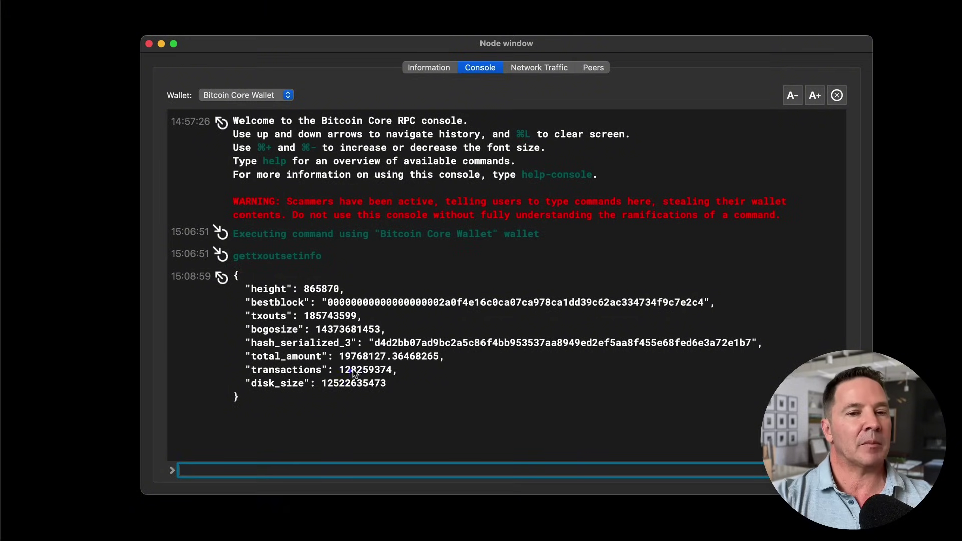
{"action": "left_click_drag", "start_coordinate": [335, 371], "coordinate": [386, 380]}
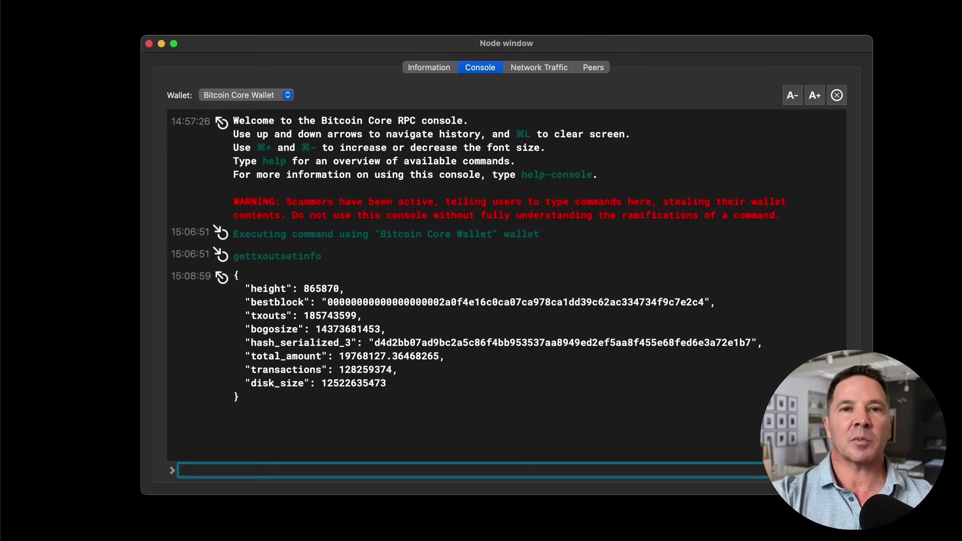
Run getblockchaininfo in the console and examine the block count, best block hash and difficulty in its output
{"action": "key", "text": "Up"}
{"action": "key", "text": "Down"}
{"action": "type", "text": "getblockchaininfo"}
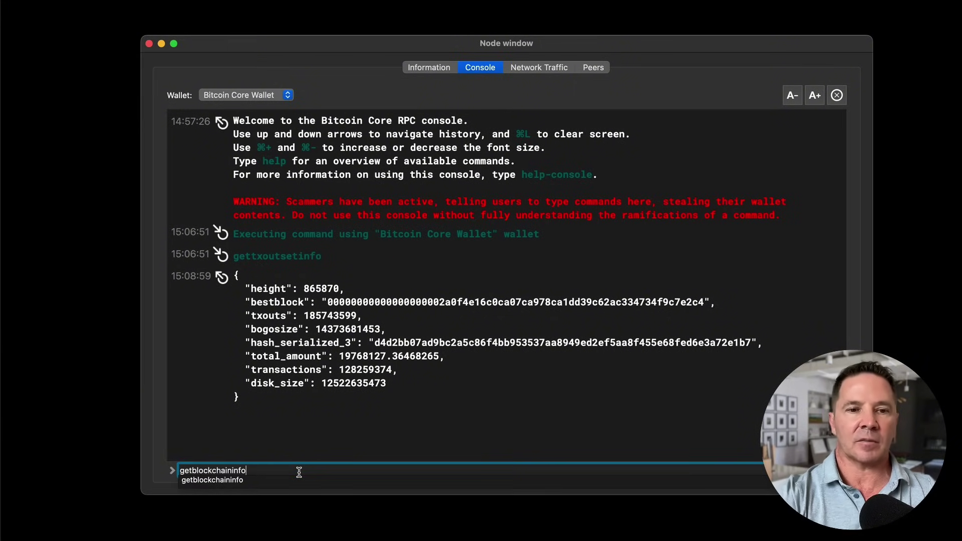
{"action": "key", "text": "Return"}
{"action": "mouse_move", "coordinate": [355, 267]}
{"action": "left_mouse_down"}
{"action": "mouse_move", "coordinate": [301, 270]}
{"action": "mouse_move", "coordinate": [346, 288]}
{"action": "mouse_move", "coordinate": [342, 268]}
{"action": "left_mouse_up"}
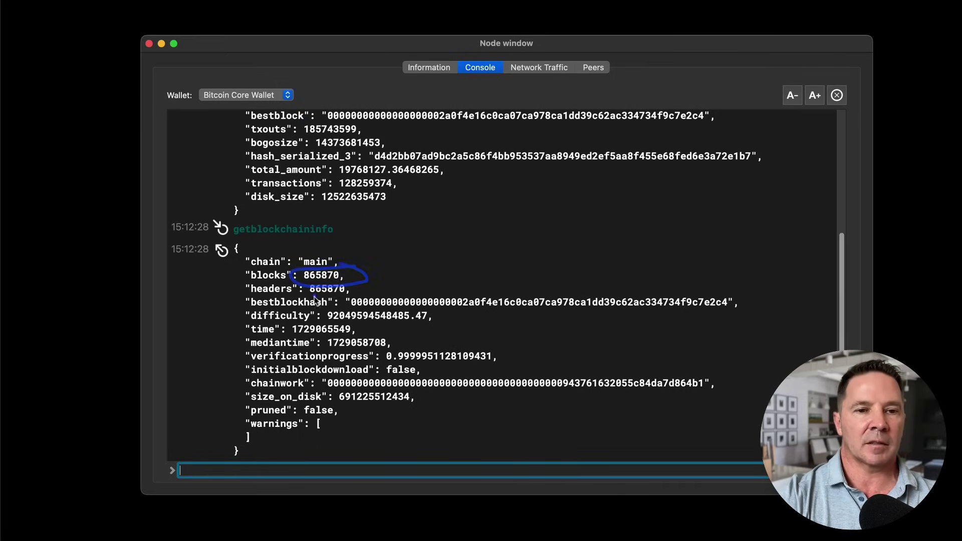
{"action": "left_click_drag", "start_coordinate": [351, 308], "coordinate": [731, 317]}
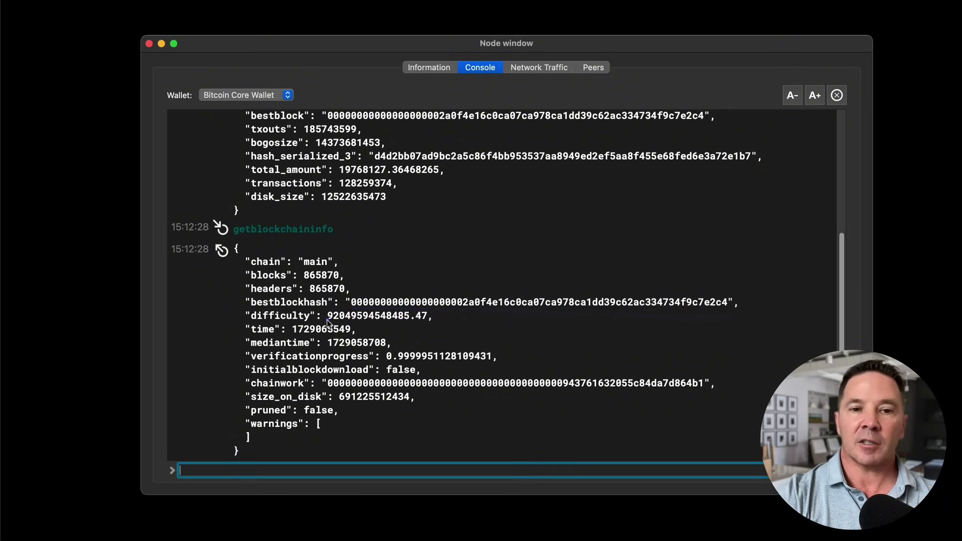
{"action": "mouse_move", "coordinate": [327, 323]}
{"action": "left_mouse_down"}
{"action": "mouse_move", "coordinate": [444, 321]}
{"action": "mouse_move", "coordinate": [330, 308]}
{"action": "left_mouse_up"}
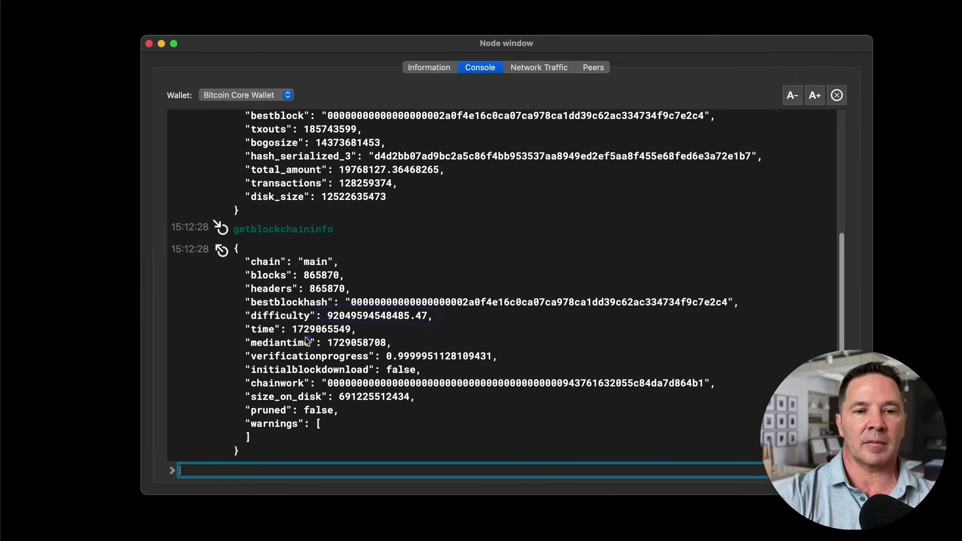
Examine the block time and the pruned status in the getblockchaininfo output
{"action": "mouse_move", "coordinate": [292, 337]}
{"action": "left_mouse_down"}
{"action": "mouse_move", "coordinate": [358, 338]}
{"action": "mouse_move", "coordinate": [280, 330]}
{"action": "mouse_move", "coordinate": [321, 337]}
{"action": "left_mouse_up"}
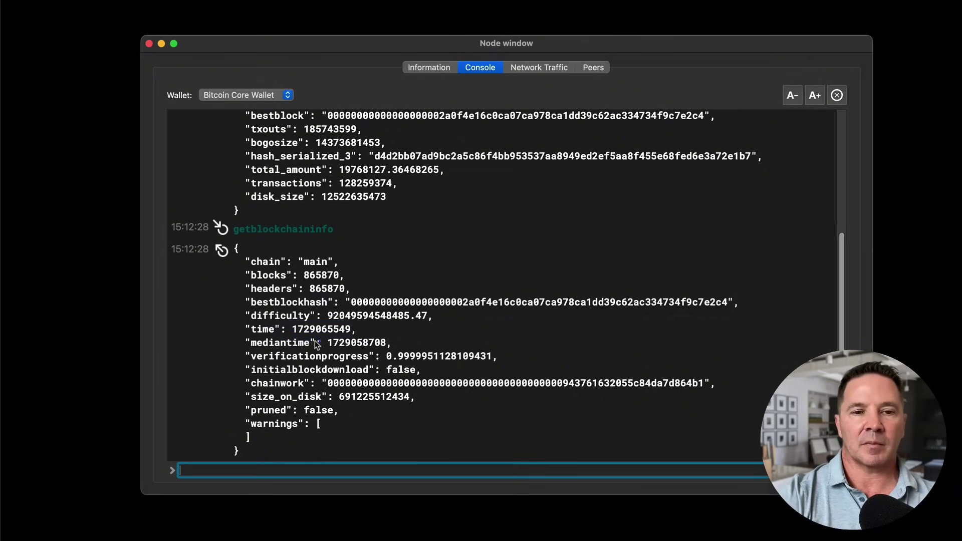
{"action": "left_click_drag", "start_coordinate": [380, 323], "coordinate": [360, 324]}
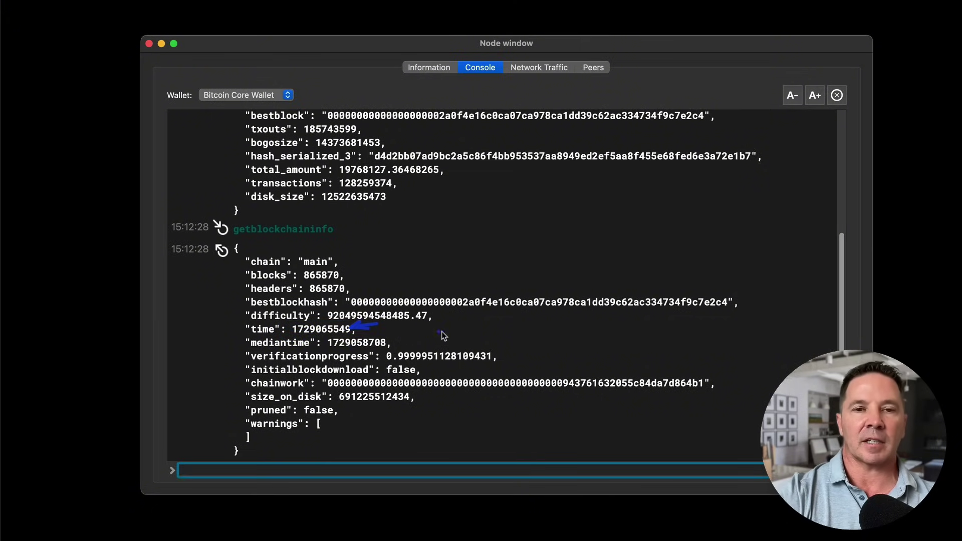
{"action": "mouse_move", "coordinate": [342, 409]}
{"action": "left_mouse_down"}
{"action": "mouse_move", "coordinate": [273, 401]}
{"action": "mouse_move", "coordinate": [248, 419]}
{"action": "mouse_move", "coordinate": [353, 422]}
{"action": "mouse_move", "coordinate": [309, 401]}
{"action": "left_mouse_up"}
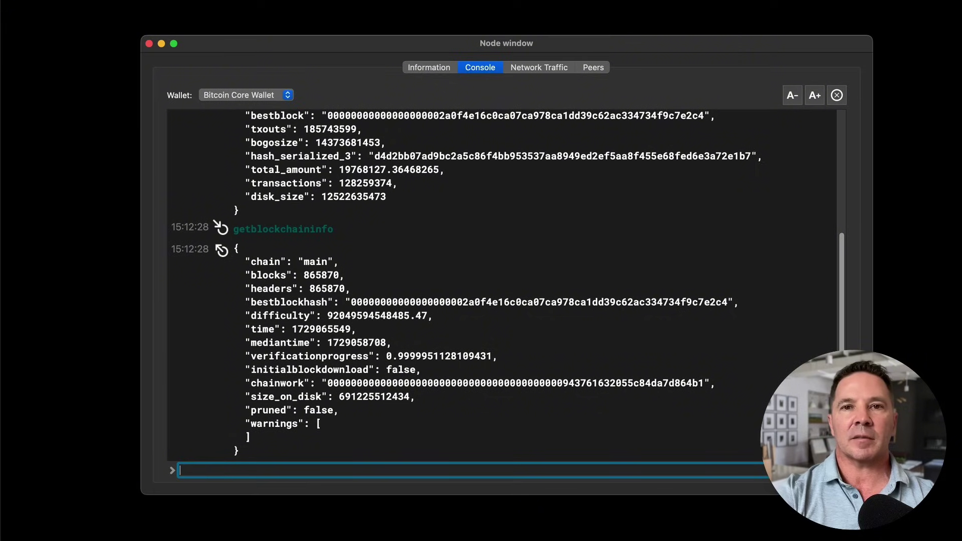
Run getnetworkinfo in the console and examine the version, connection counts, networks and local addresses in its output
{"action": "type", "text": "getnetworkinfo"}
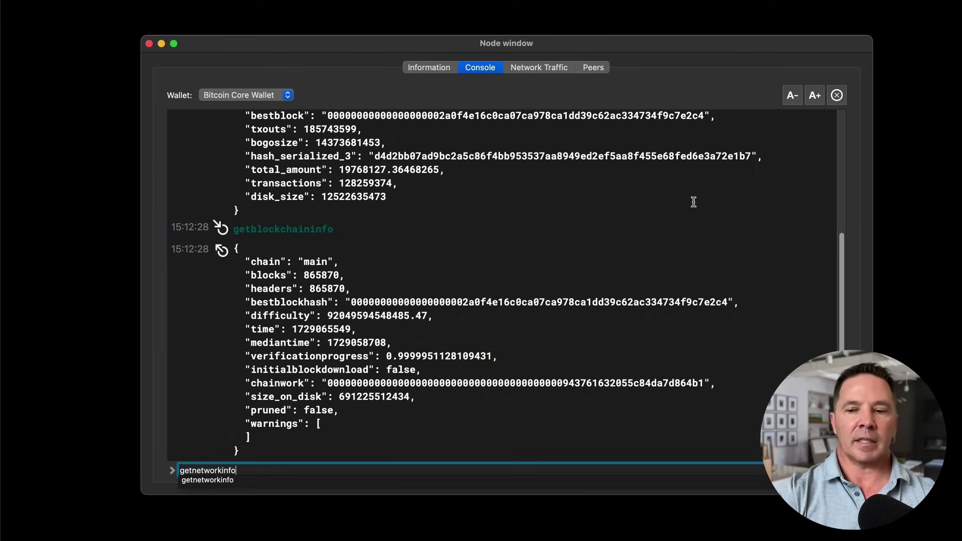
{"action": "key", "text": "Return"}
{"action": "scroll", "coordinate": [724, 211], "scroll_direction": "up", "scroll_amount": 7}
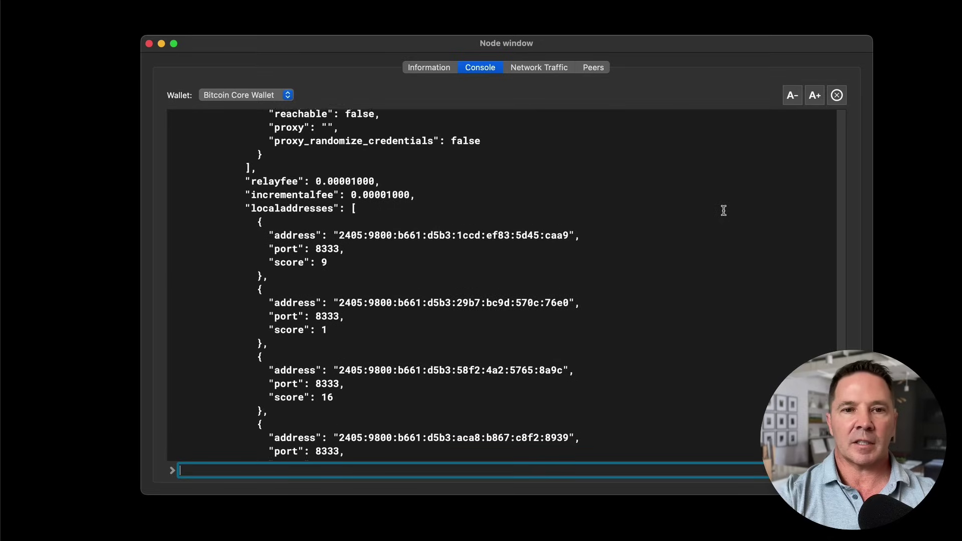
{"action": "scroll", "coordinate": [724, 211], "scroll_direction": "up", "scroll_amount": 1}
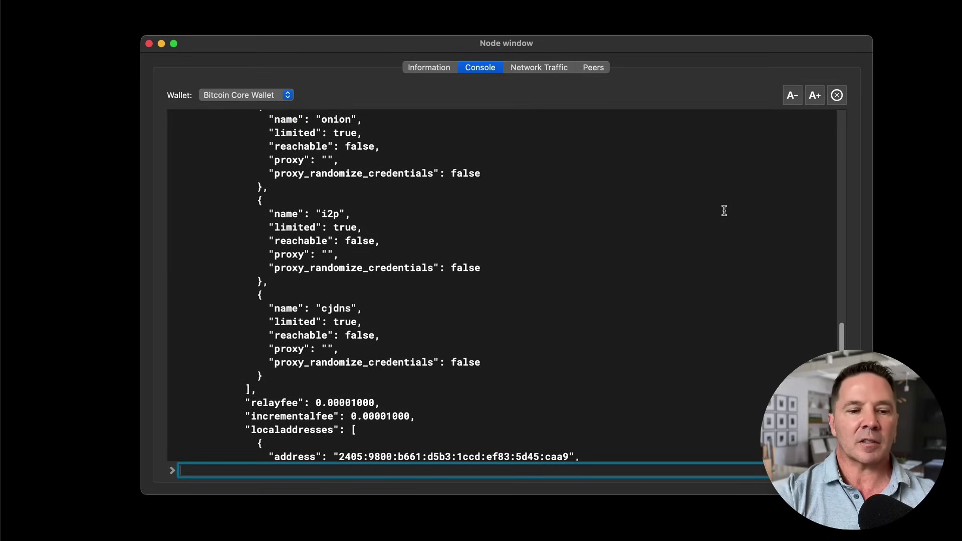
{"action": "scroll", "coordinate": [717, 220], "scroll_direction": "up", "scroll_amount": 10}
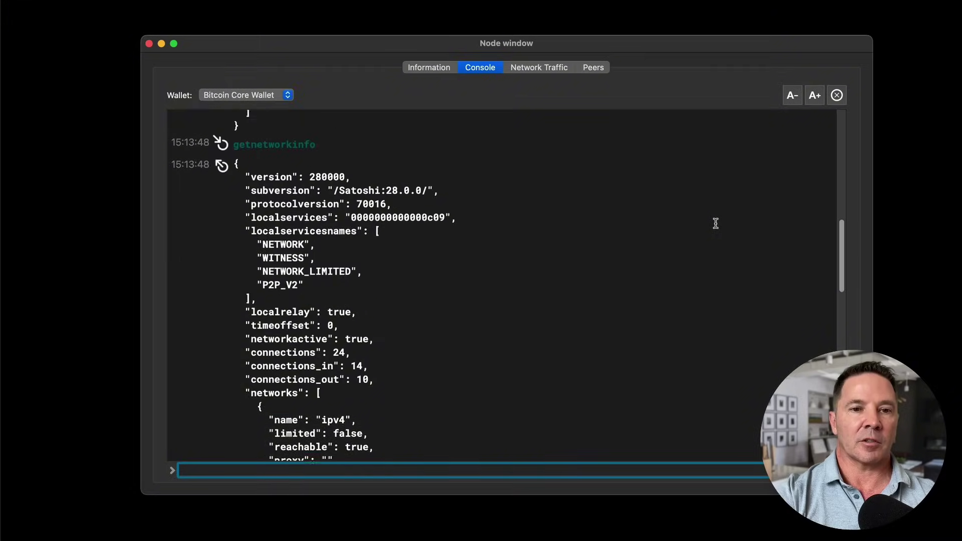
{"action": "scroll", "coordinate": [717, 223], "scroll_direction": "down", "scroll_amount": 10}
{"action": "scroll", "coordinate": [522, 228], "scroll_direction": "up", "scroll_amount": 3}
{"action": "mouse_move", "coordinate": [400, 199]}
{"action": "left_mouse_down"}
{"action": "mouse_move", "coordinate": [271, 190]}
{"action": "mouse_move", "coordinate": [306, 206]}
{"action": "mouse_move", "coordinate": [377, 200]}
{"action": "mouse_move", "coordinate": [371, 216]}
{"action": "mouse_move", "coordinate": [254, 223]}
{"action": "mouse_move", "coordinate": [386, 223]}
{"action": "mouse_move", "coordinate": [238, 238]}
{"action": "mouse_move", "coordinate": [405, 239]}
{"action": "mouse_move", "coordinate": [381, 220]}
{"action": "mouse_move", "coordinate": [370, 225]}
{"action": "left_mouse_up"}
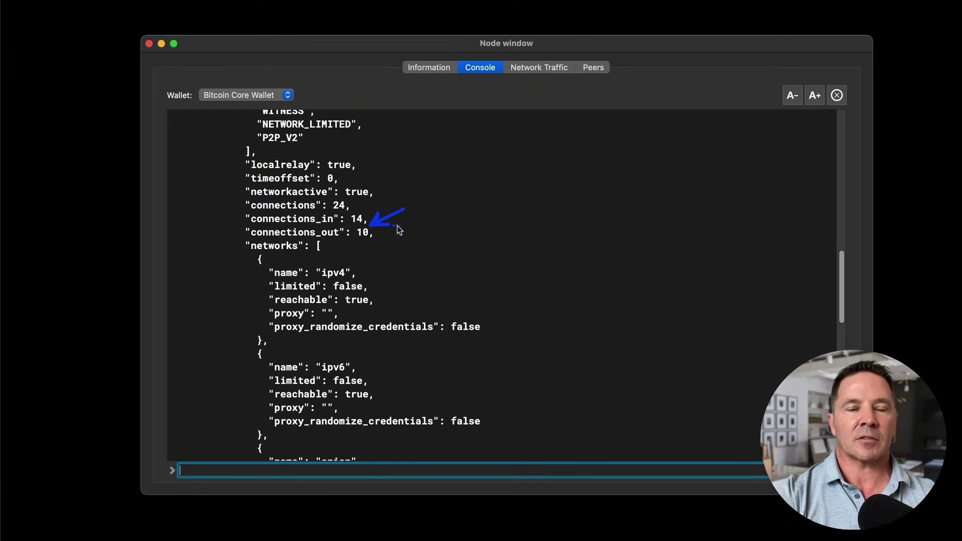
{"action": "scroll", "coordinate": [489, 214], "scroll_direction": "down", "scroll_amount": 10}
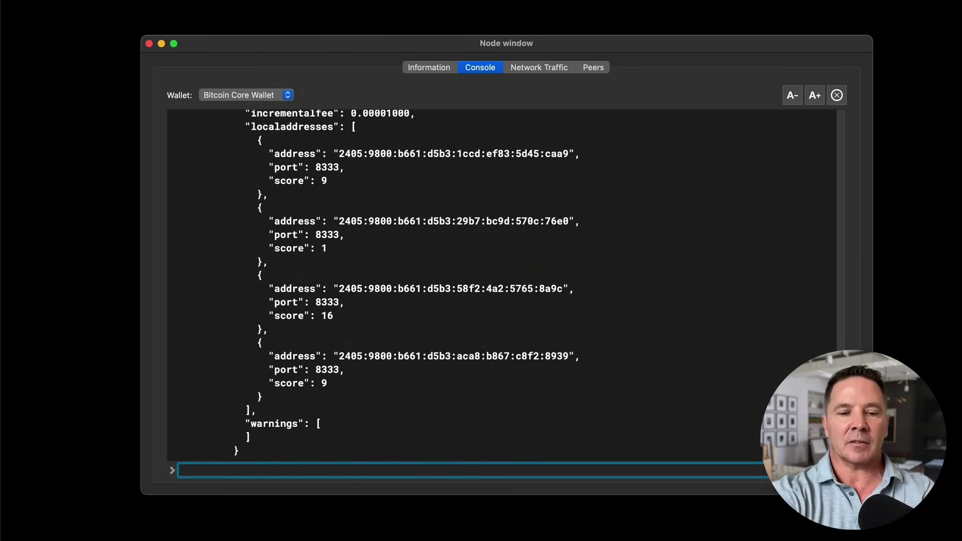
Run getpeerinfo in the console and look through the connection details listed for the peers
{"action": "type", "text": "getpeer"}
{"action": "key", "text": "Down"}
{"action": "key", "text": "Return"}
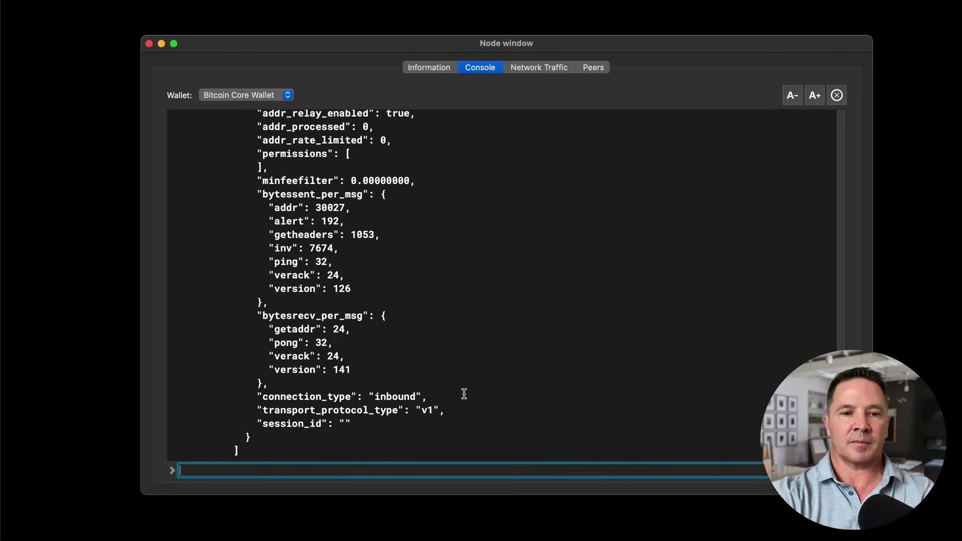
{"action": "scroll", "coordinate": [646, 288], "scroll_direction": "up", "scroll_amount": 15}
{"action": "scroll", "coordinate": [648, 287], "scroll_direction": "up", "scroll_amount": 10}
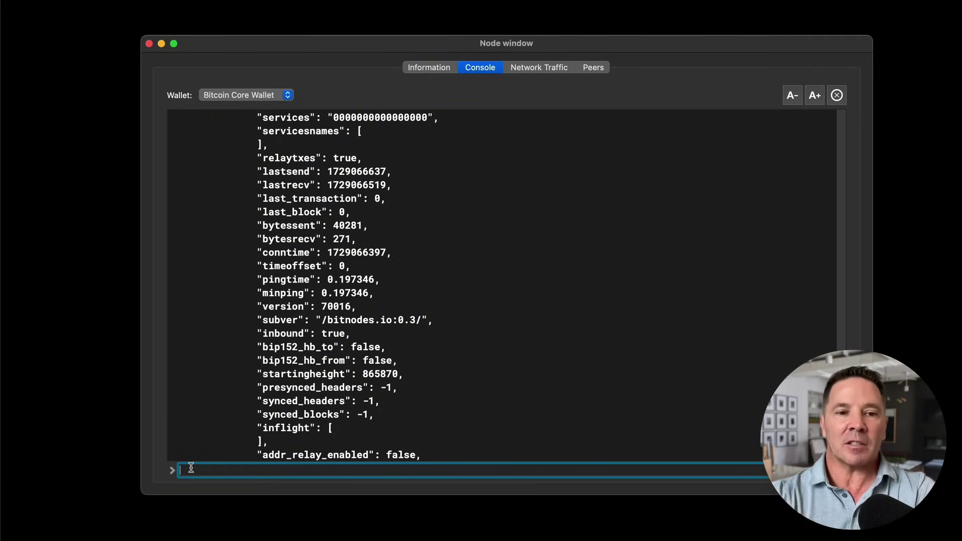
Browse the suggested console commands that start with get, and clear the entry without running one
{"action": "type", "text": "get"}
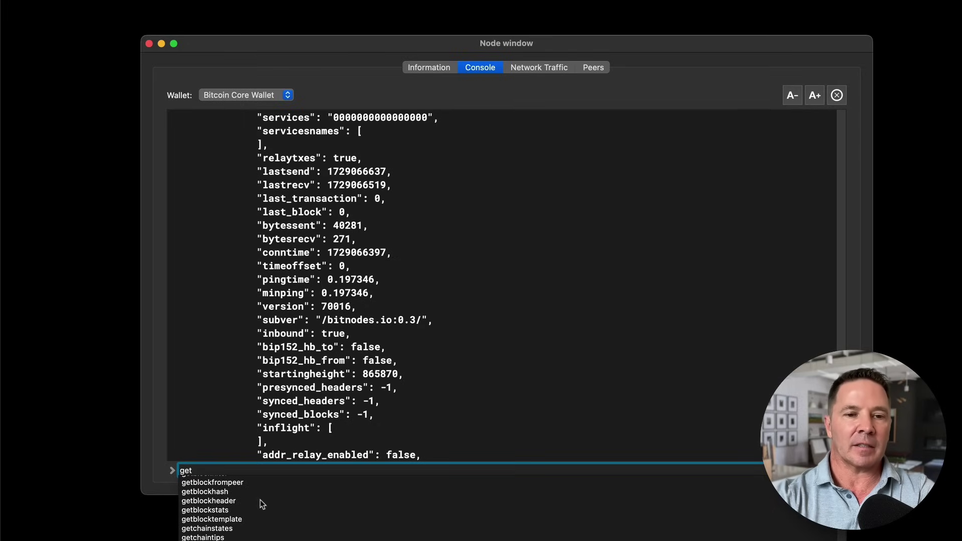
{"action": "scroll", "coordinate": [260, 498], "scroll_direction": "down", "scroll_amount": 3}
{"action": "scroll", "coordinate": [261, 501], "scroll_direction": "down", "scroll_amount": 5}
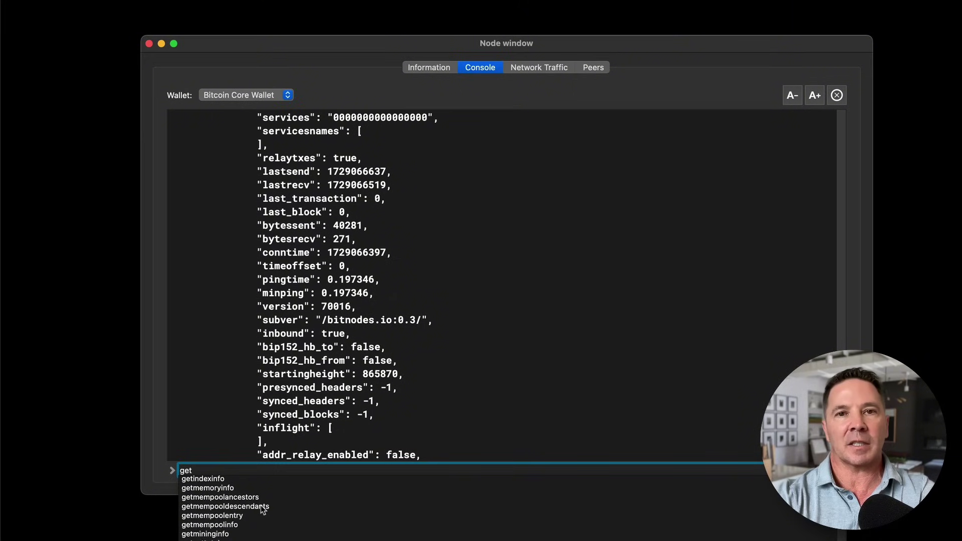
{"action": "scroll", "coordinate": [260, 505], "scroll_direction": "up", "scroll_amount": 10}
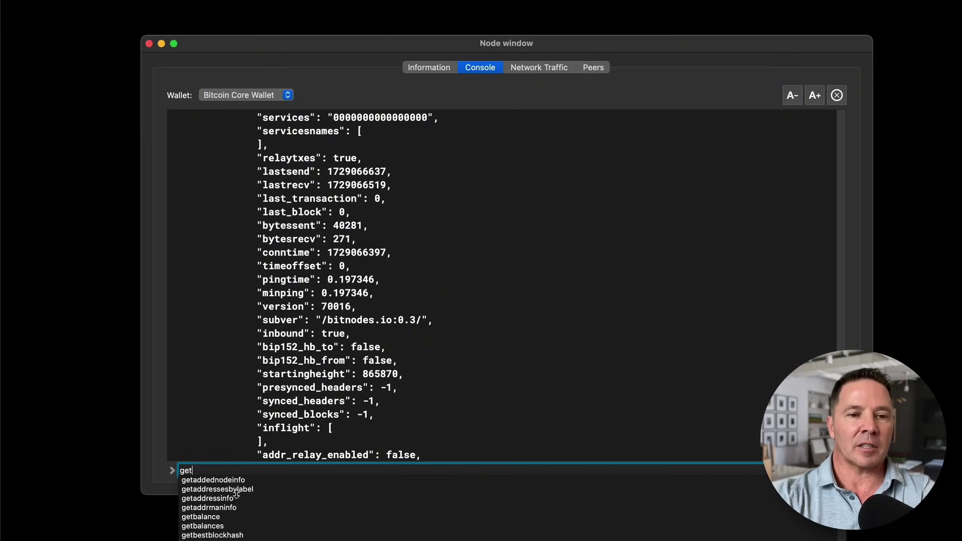
{"action": "left_click", "coordinate": [208, 471]}
{"action": "key", "text": "BackSpace"}
{"action": "key", "text": "BackSpace"}
{"action": "key", "text": "BackSpace"}
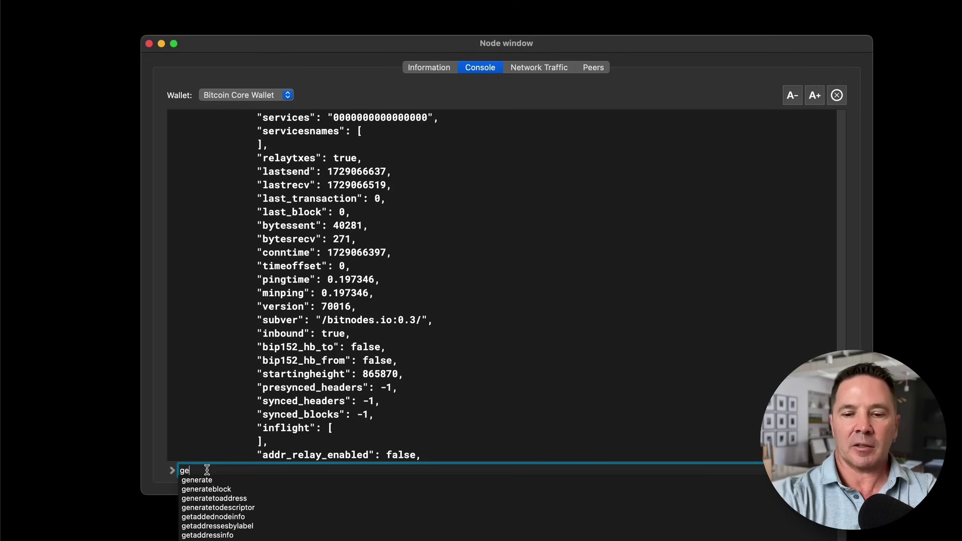
Run help in the console and look through the available commands in the Wallet, Util and Signer sections
{"action": "type", "text": "he"}
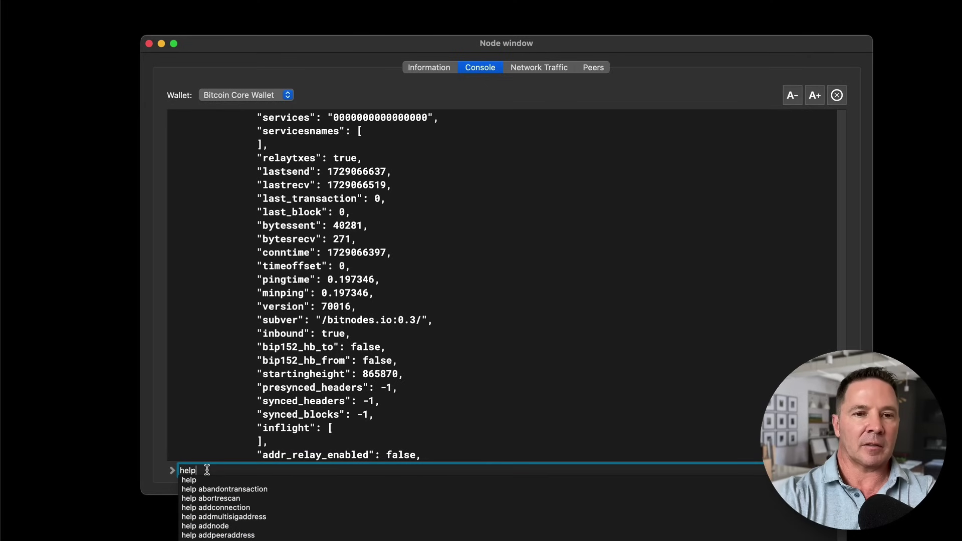
{"action": "type", "text": "lp"}
{"action": "key", "text": "Return"}
{"action": "scroll", "coordinate": [321, 330], "scroll_direction": "up", "scroll_amount": 10}
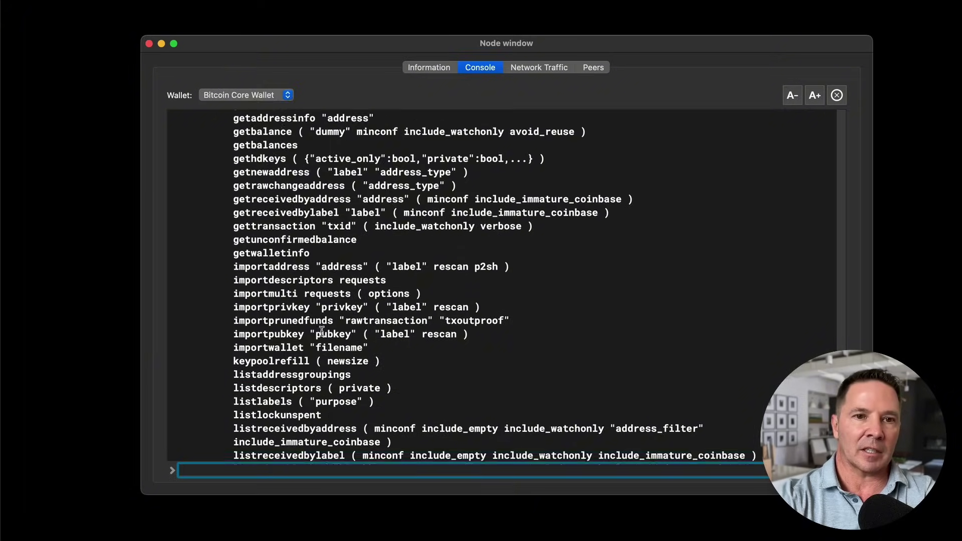
{"action": "scroll", "coordinate": [321, 330], "scroll_direction": "up", "scroll_amount": 10}
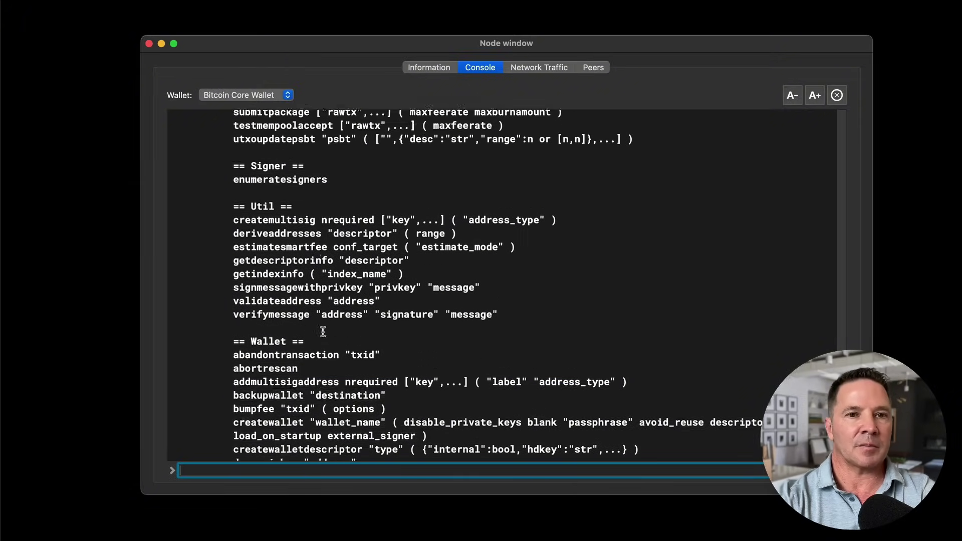
{"action": "scroll", "coordinate": [322, 332], "scroll_direction": "up", "scroll_amount": 3}
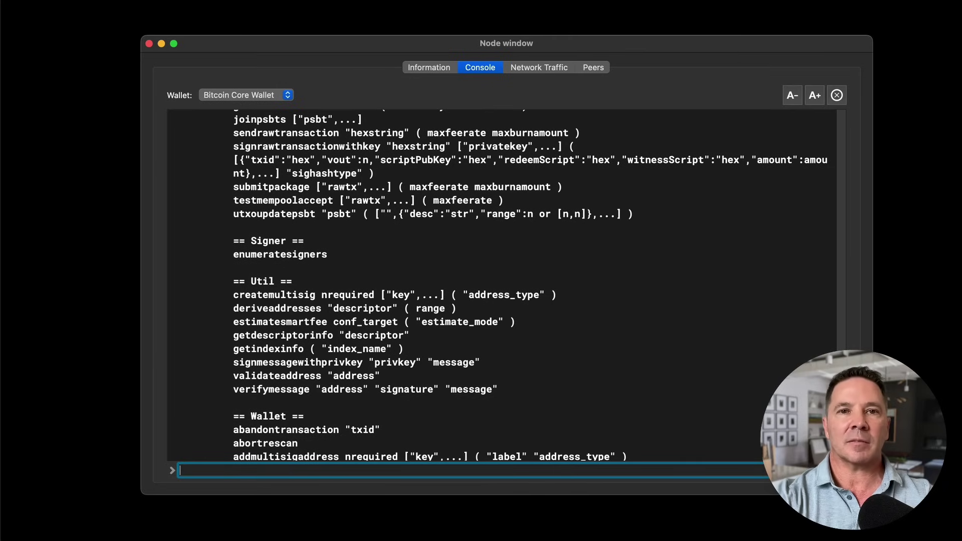
Run getmempoolinfo in the console and examine the mempool's size, usage and fee values in its output
{"action": "type", "text": "getmempoolinfo"}
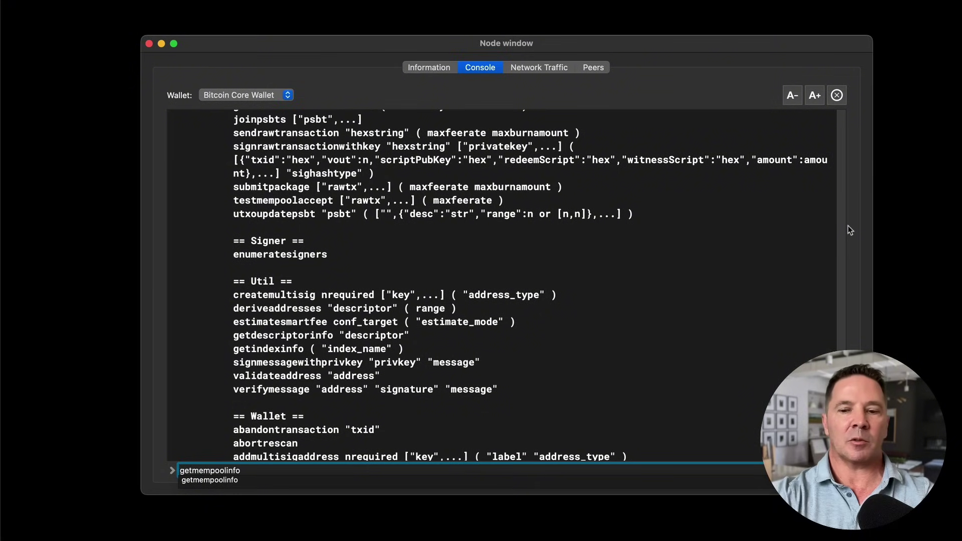
{"action": "key", "text": "Return"}
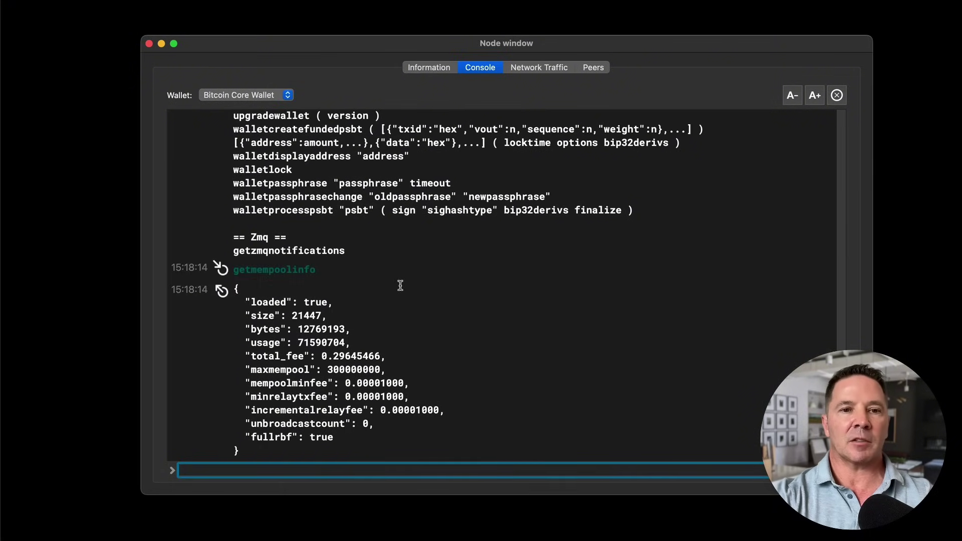
{"action": "mouse_move", "coordinate": [351, 283]}
{"action": "left_mouse_down"}
{"action": "mouse_move", "coordinate": [530, 400]}
{"action": "mouse_move", "coordinate": [374, 439]}
{"action": "left_mouse_up"}
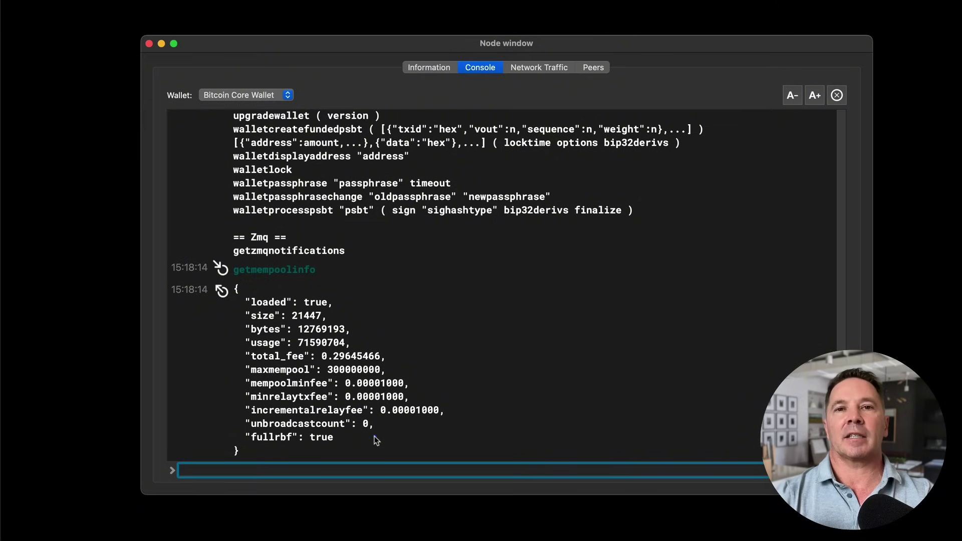
{"action": "left_click_drag", "start_coordinate": [444, 288], "coordinate": [324, 396]}
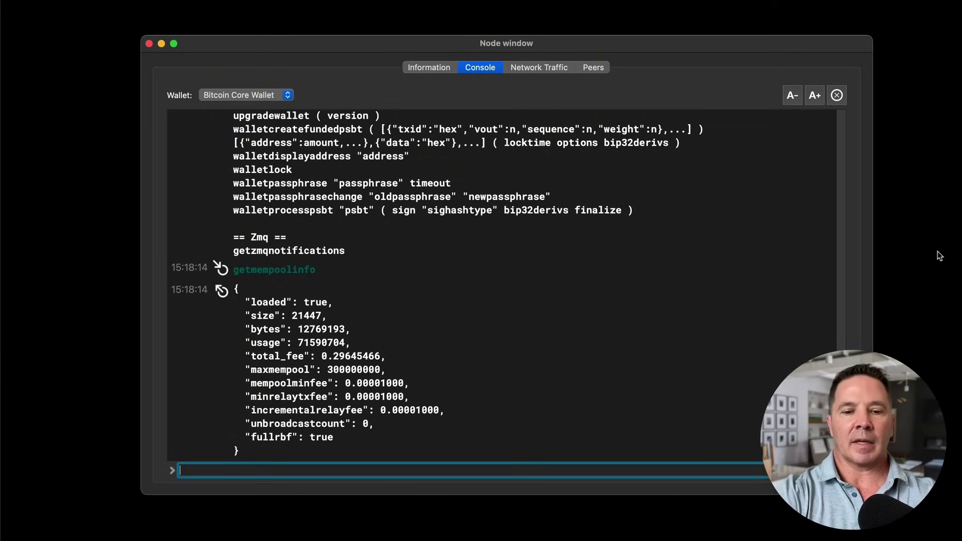
Generate a new receiving address for the Bitcoin Core Wallet with getnewaddress and examine the returned address
{"action": "type", "text": "getnewaddress"}
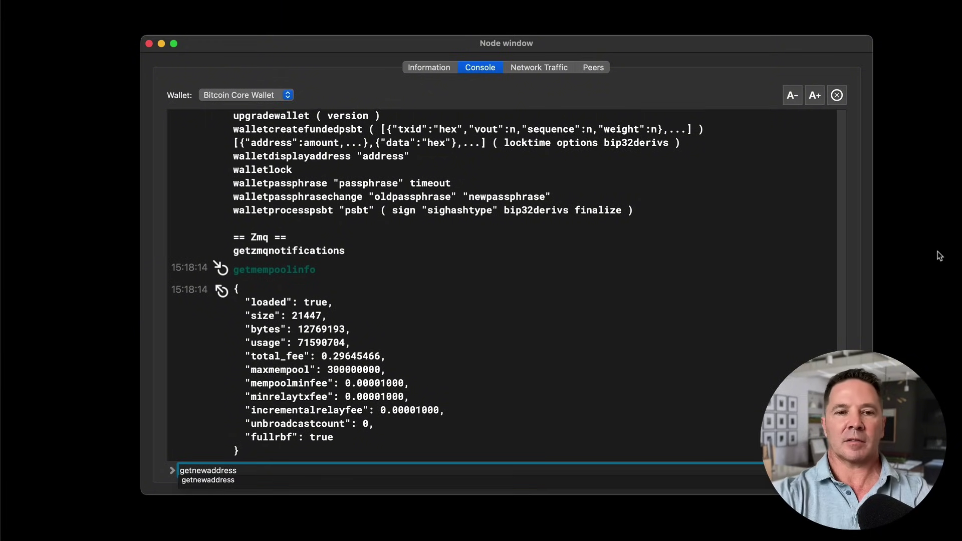
{"action": "key", "text": "Return"}
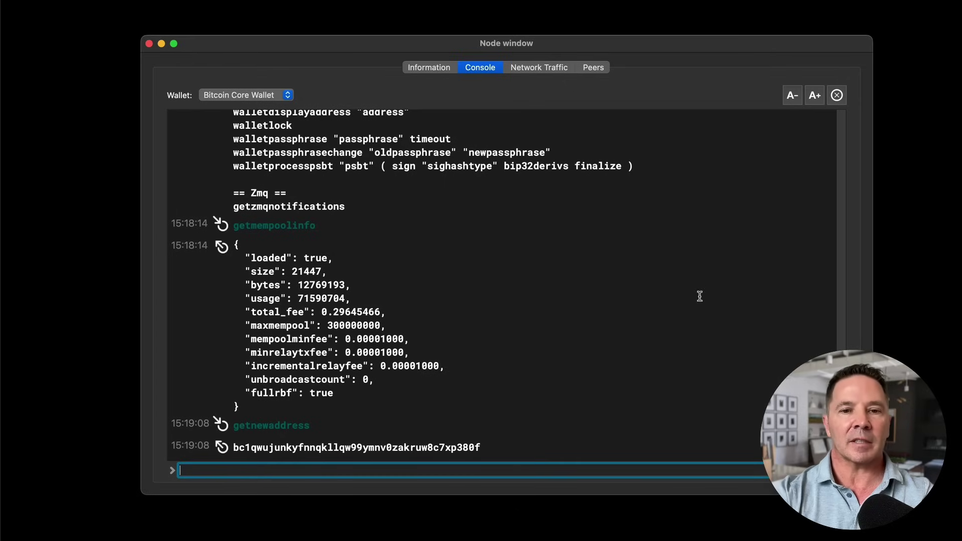
{"action": "left_click_drag", "start_coordinate": [516, 419], "coordinate": [192, 430]}
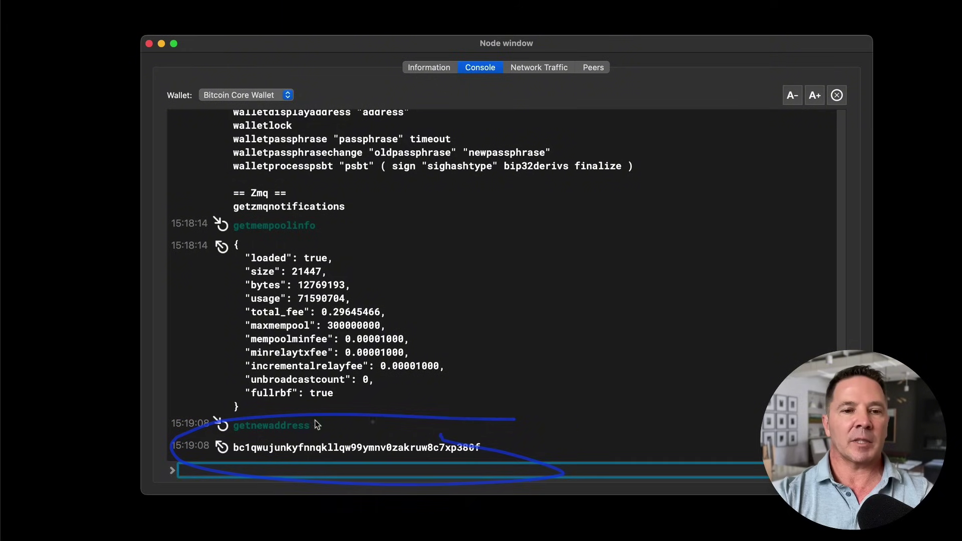
{"action": "left_click_drag", "start_coordinate": [260, 425], "coordinate": [290, 416]}
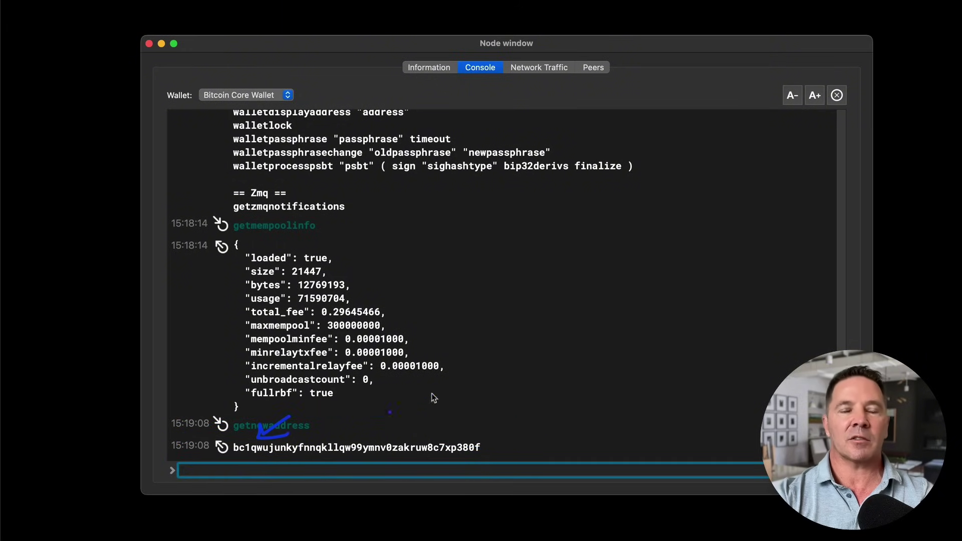